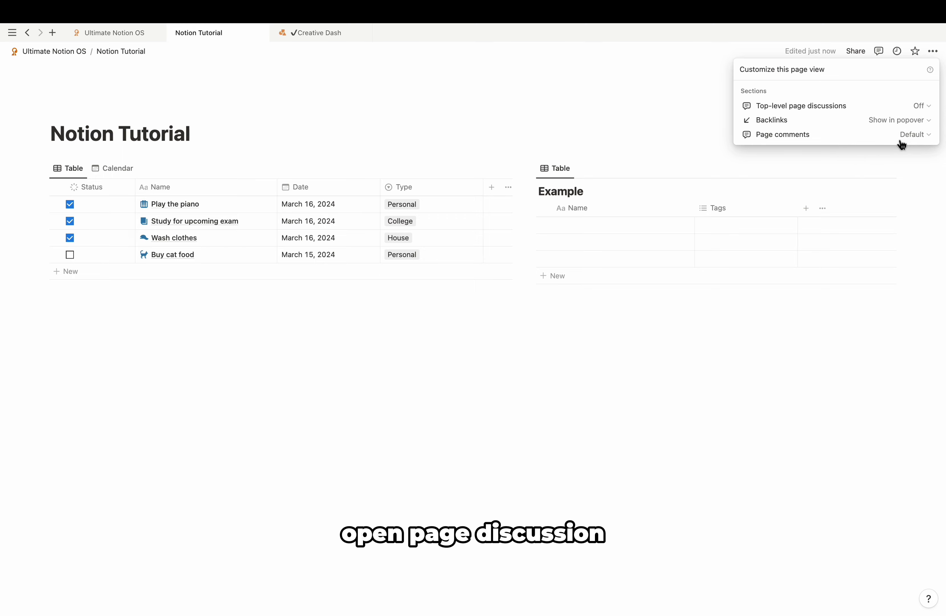
Step: Set page comments to Minimal and turn backlinks Off in the page customization settings
left_click(916, 134)
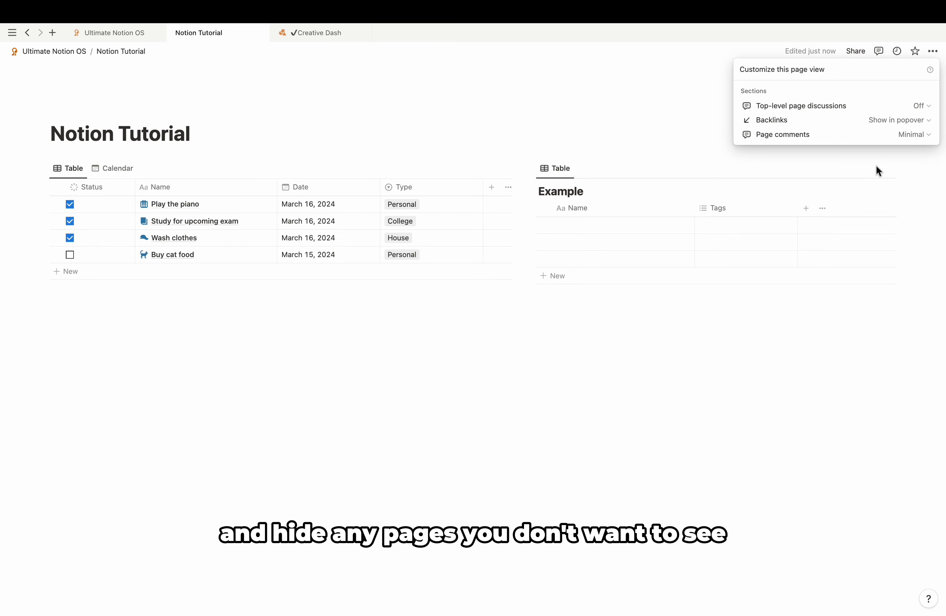
left_click(909, 122)
left_click(892, 151)
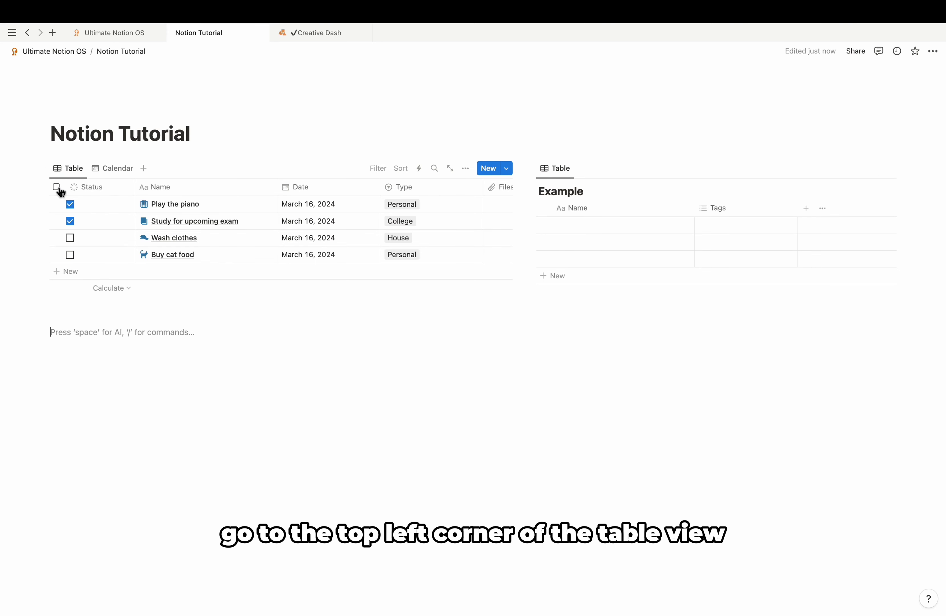
Step: Select all four task rows and clear their status, leaving Type unchanged
left_click(57, 187)
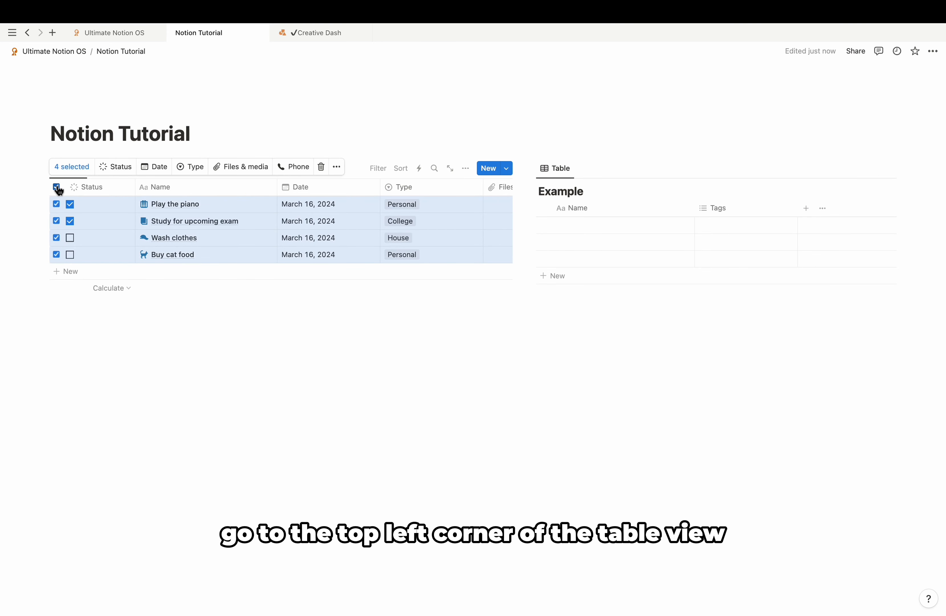
left_click(118, 171)
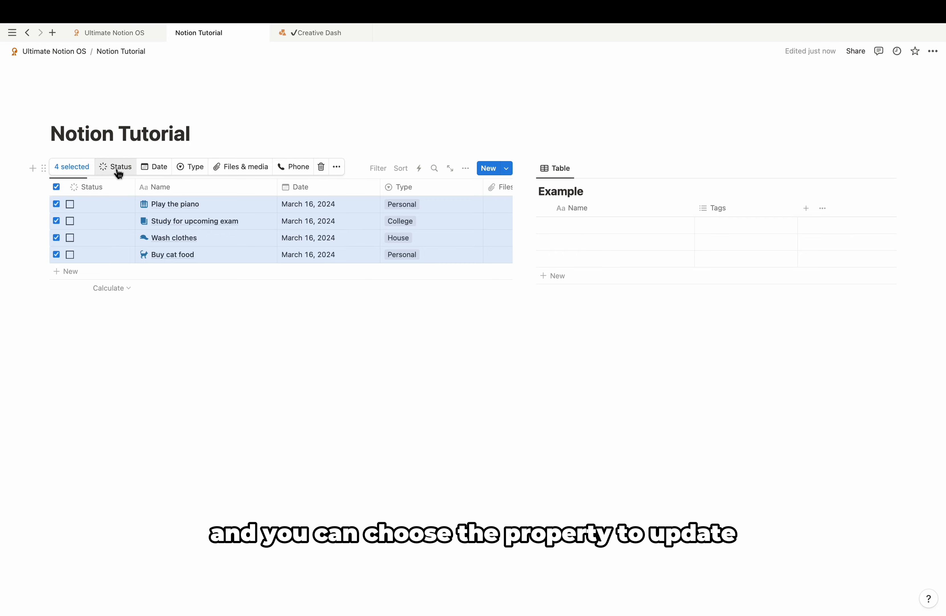
left_click(187, 171)
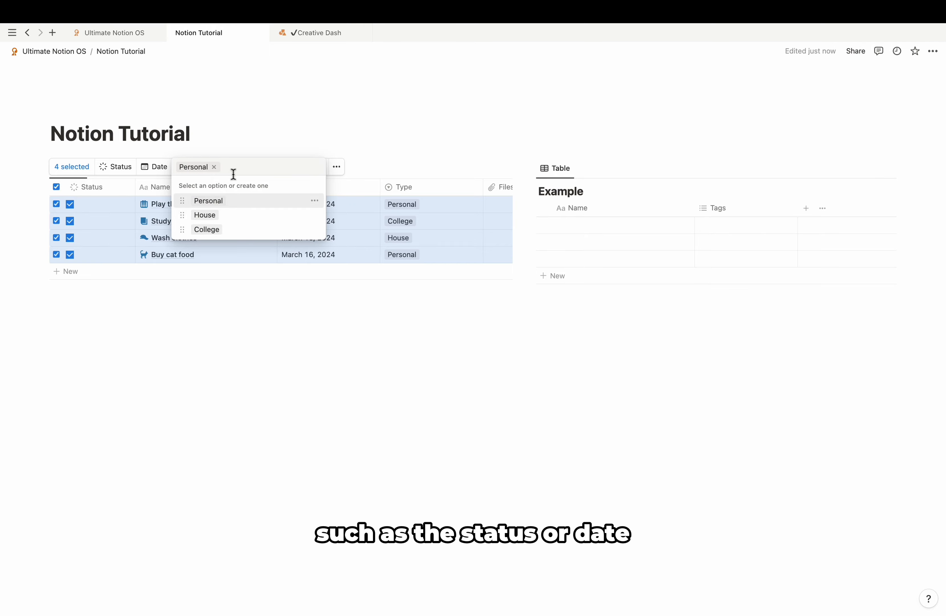
key("Escape")
Step: Give all four selected tasks the arrow-in-circle icon
left_click(336, 168)
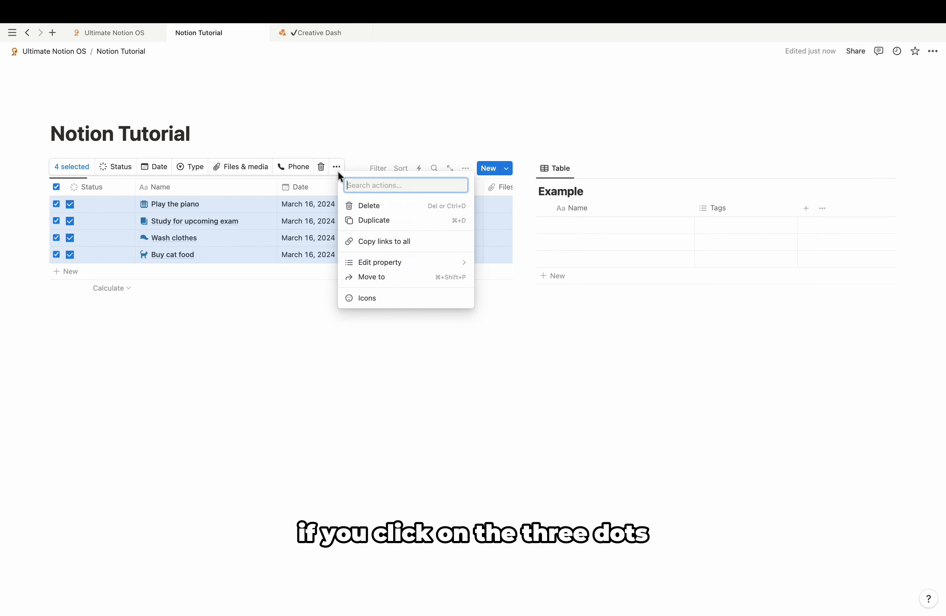
mouse_move(367, 262)
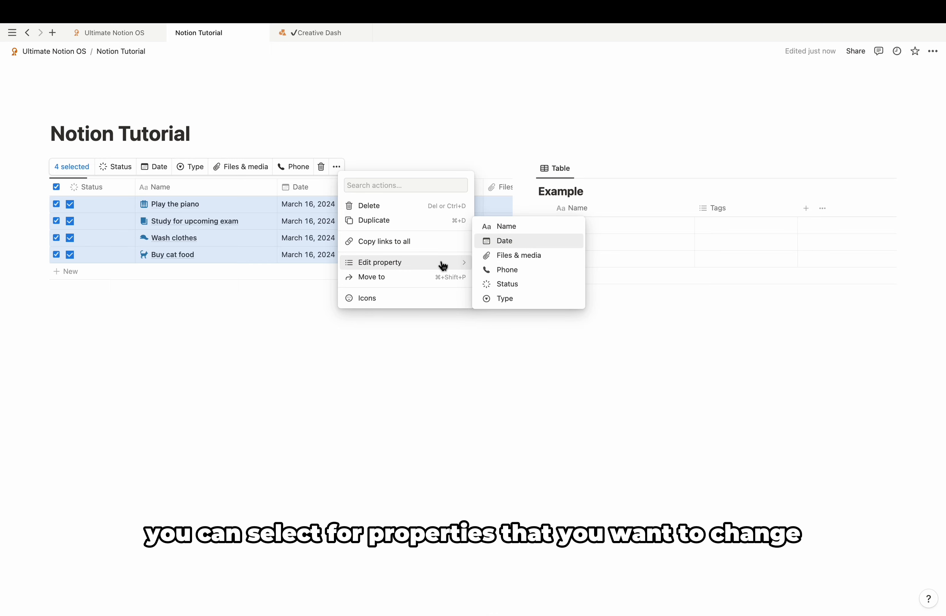
left_click(380, 299)
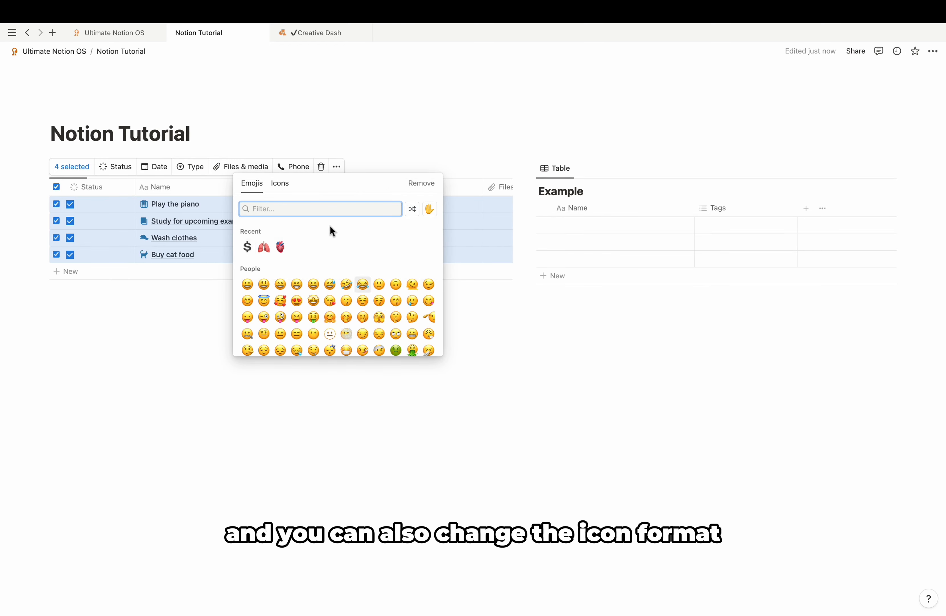
left_click(285, 191)
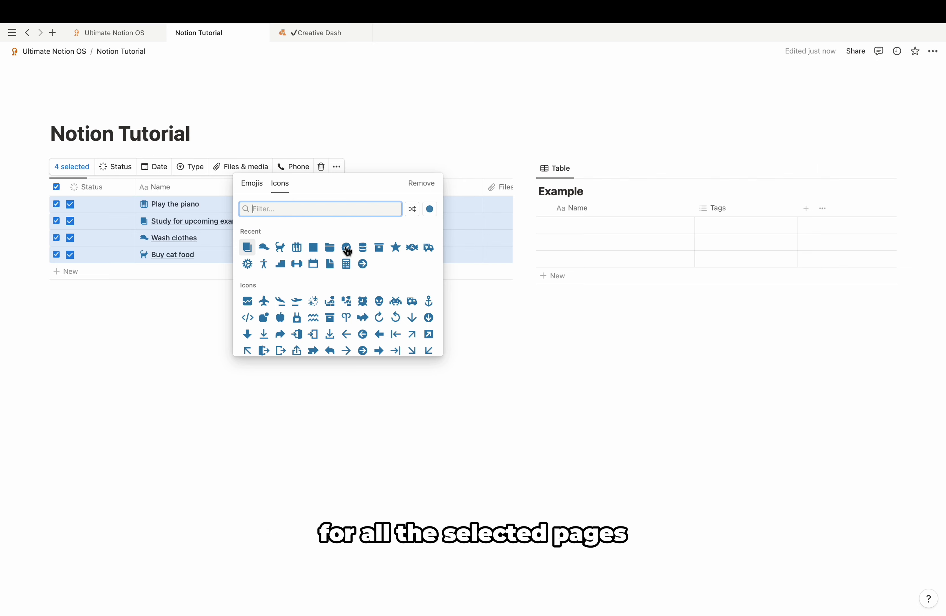
left_click(364, 265)
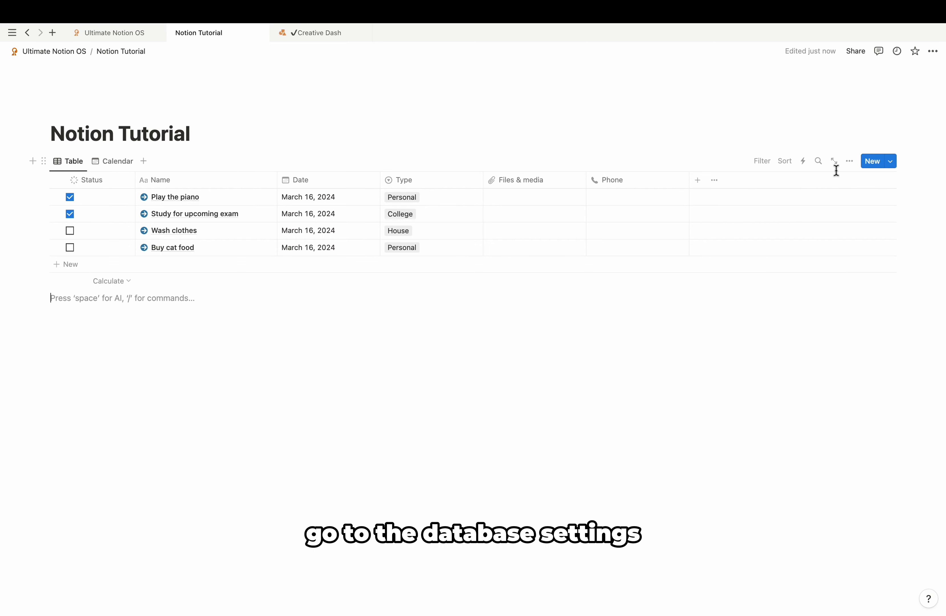
Step: Turn on sub-items for the task table
left_click(851, 163)
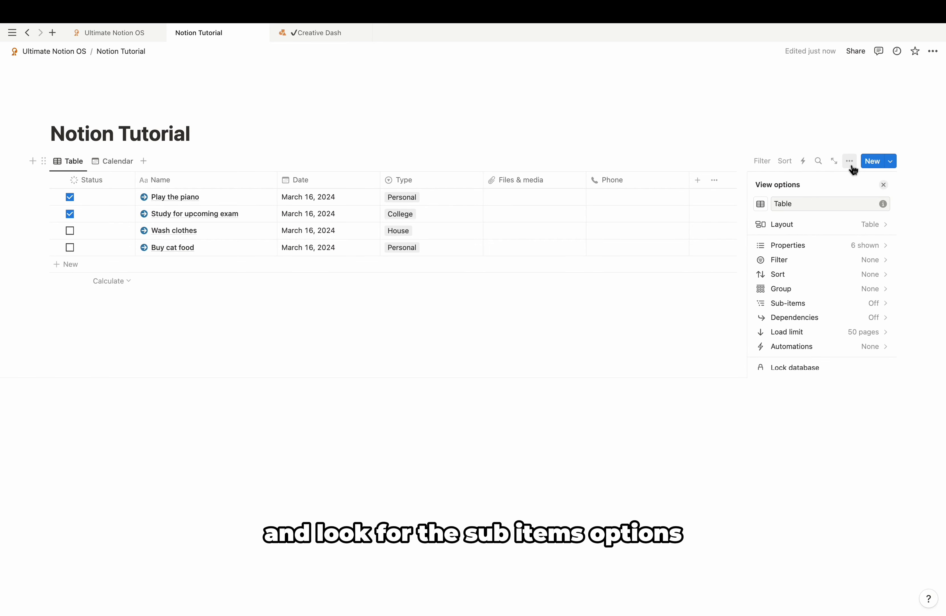
left_click(817, 305)
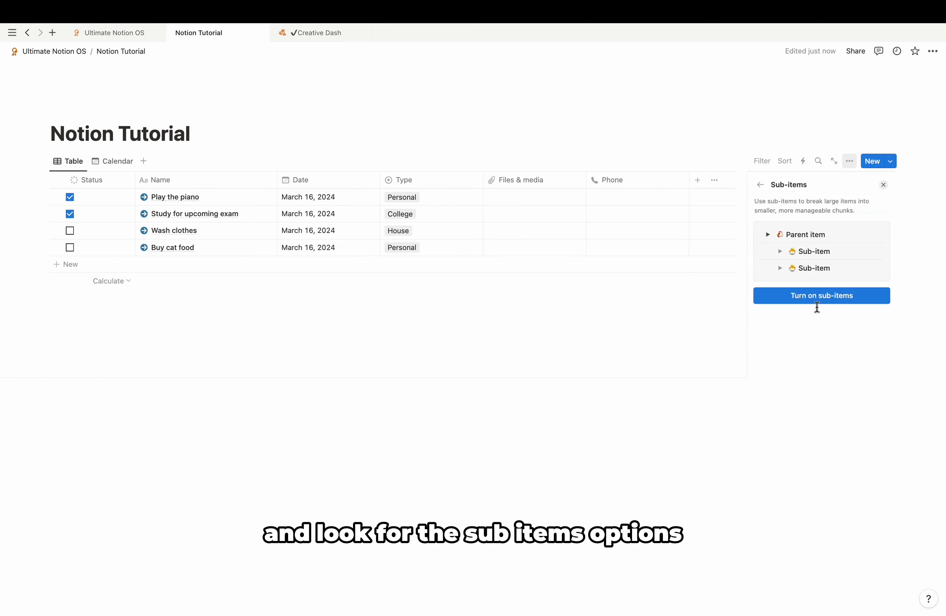
left_click(833, 300)
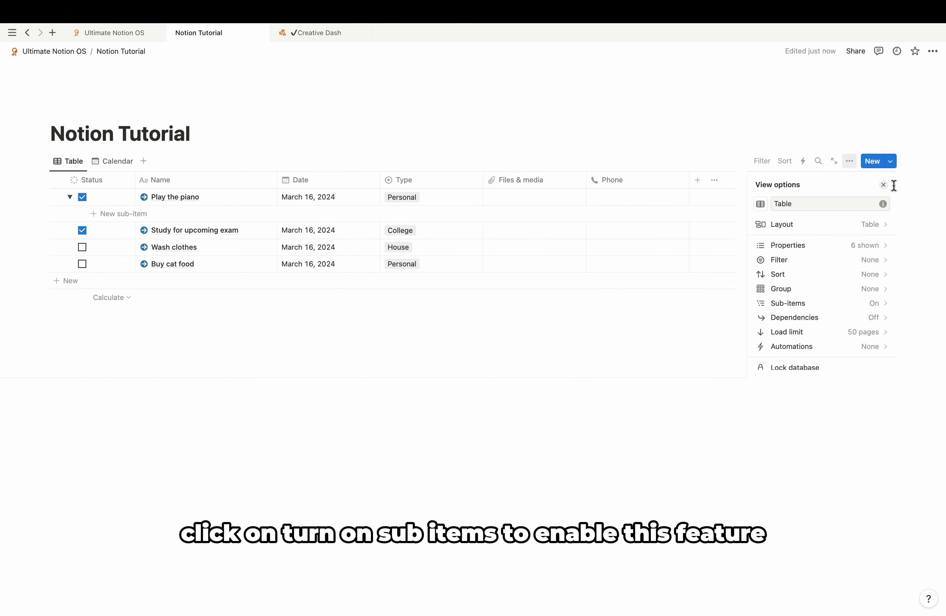
left_click(884, 184)
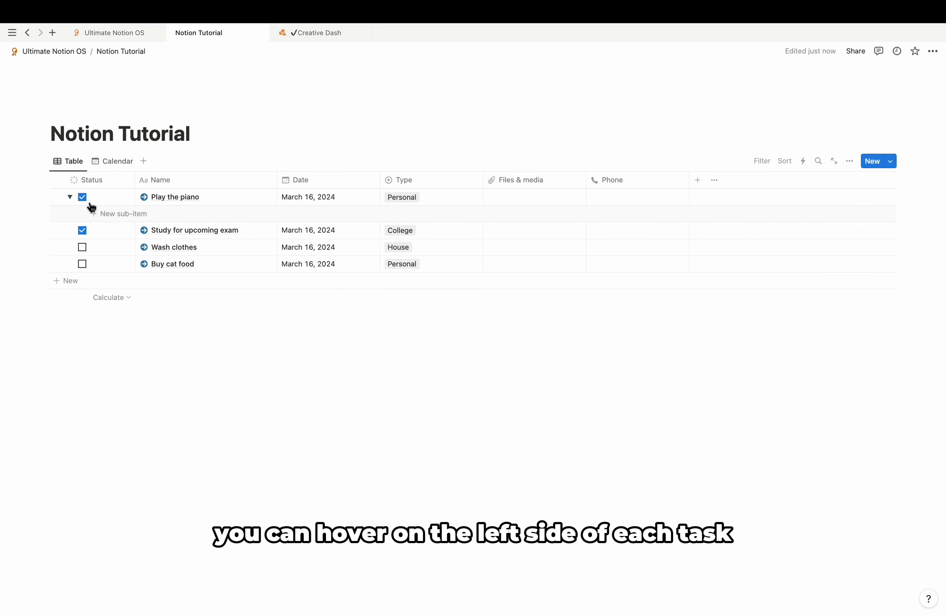
Step: Add sub-items 'Hire a teacher' and 'Learn 5 key notes' under Play the piano
left_click(70, 197)
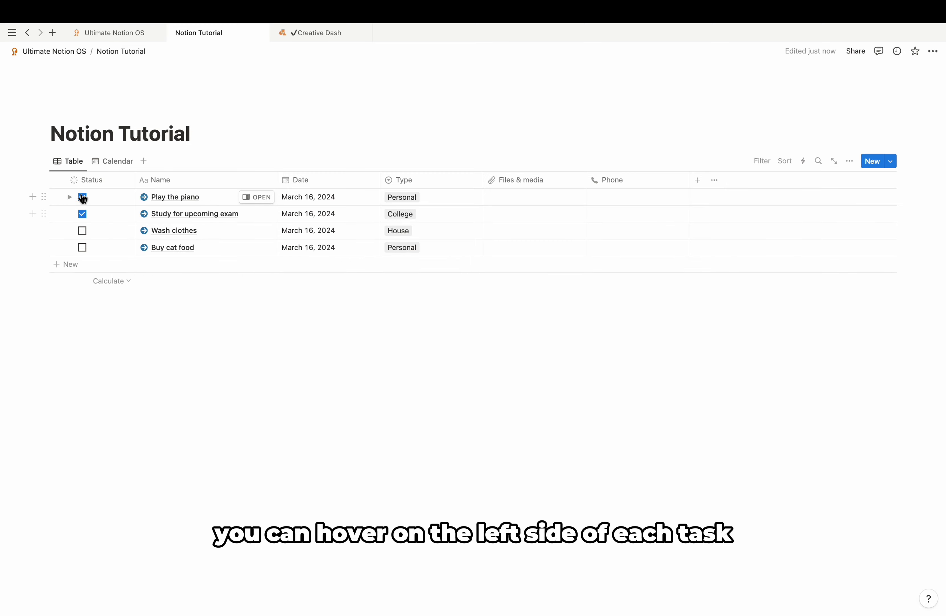
left_click(69, 197)
left_click(119, 216)
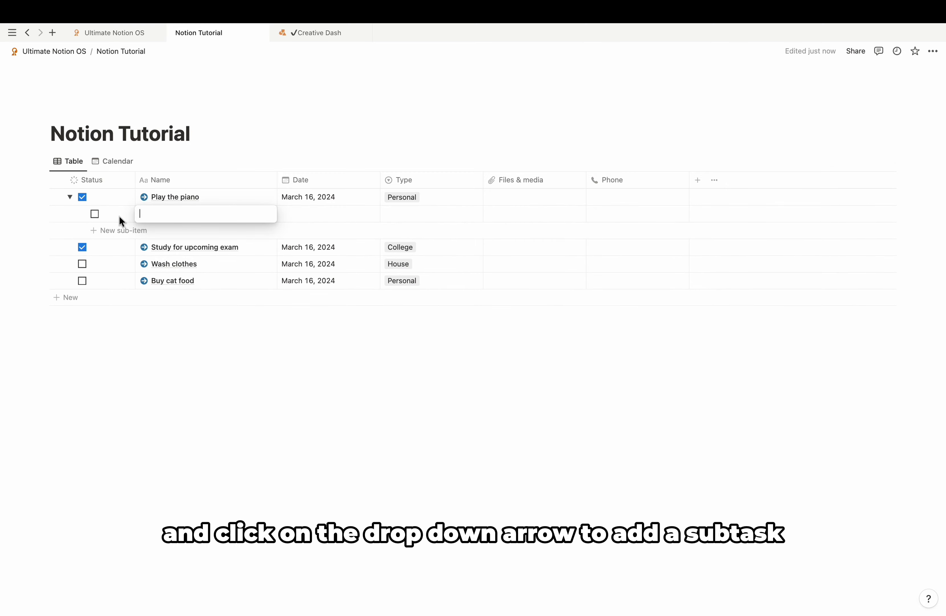
type("L")
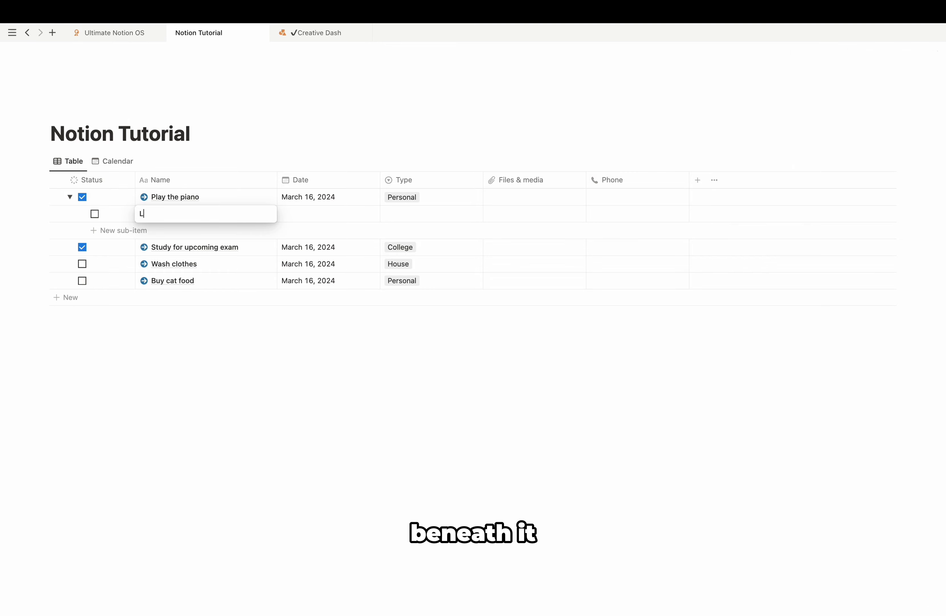
key("BackSpace")
type("Hire a teacher")
left_click(152, 230)
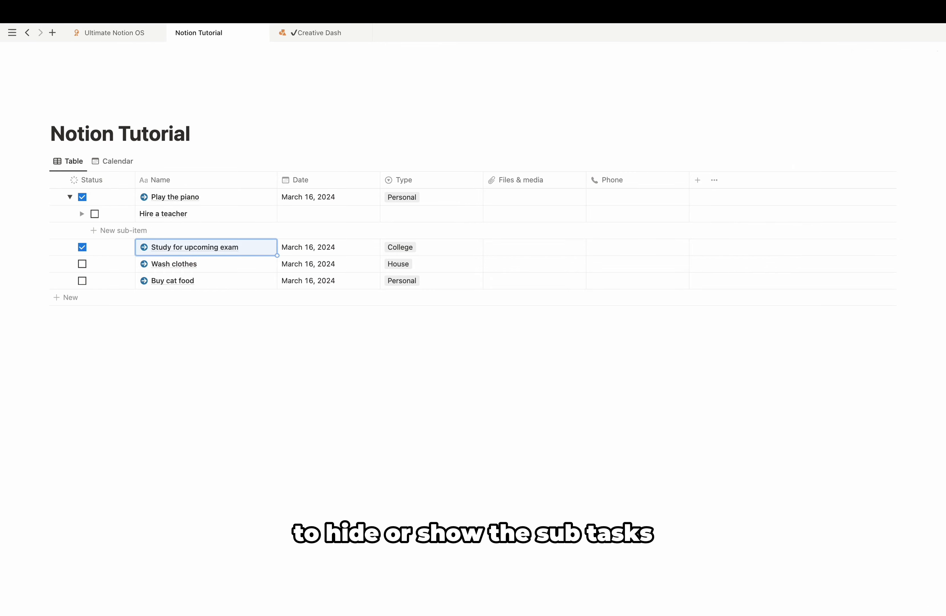
type("Learn 5 key notes")
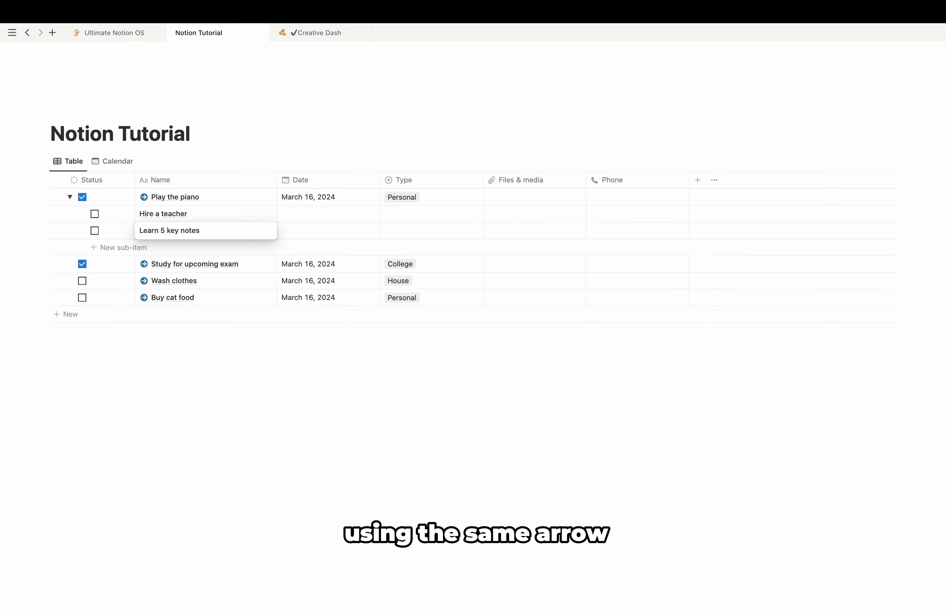
key("Return")
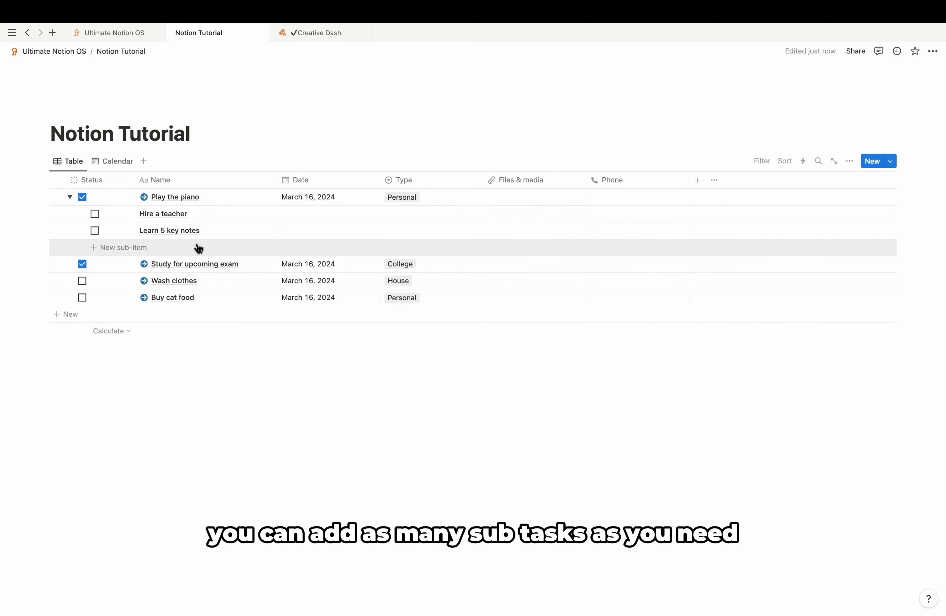
Step: Add sub-items 'Create a study plan' and 'Buy books' under Study for upcoming exam
left_click(70, 197)
left_click(70, 214)
left_click(175, 230)
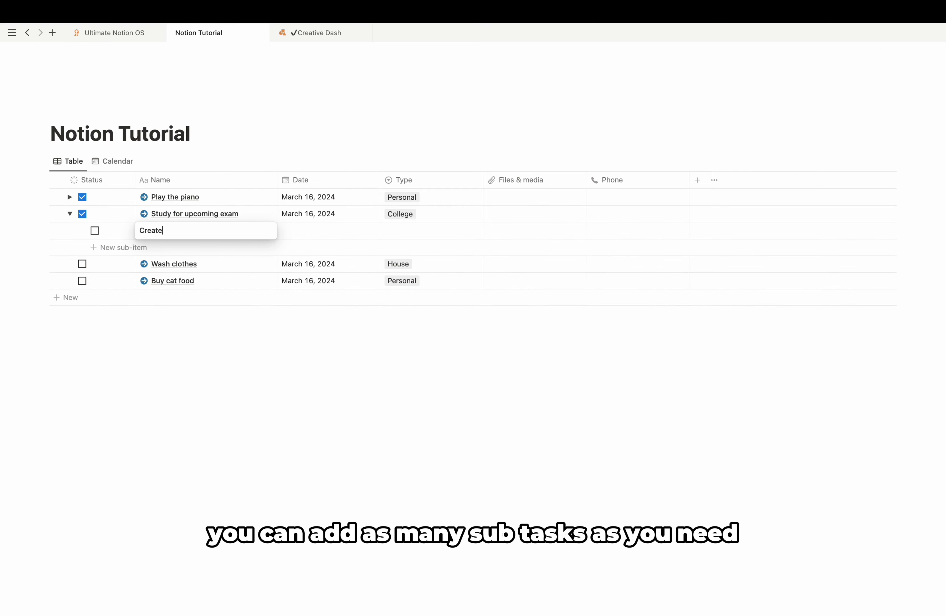
type("Create a study plan")
key("Return")
left_click(161, 247)
type("Buy books")
key("Return")
Step: Add a Rollup property to Projects that rolls up each task's Status via the Tasks relation
left_click(70, 213)
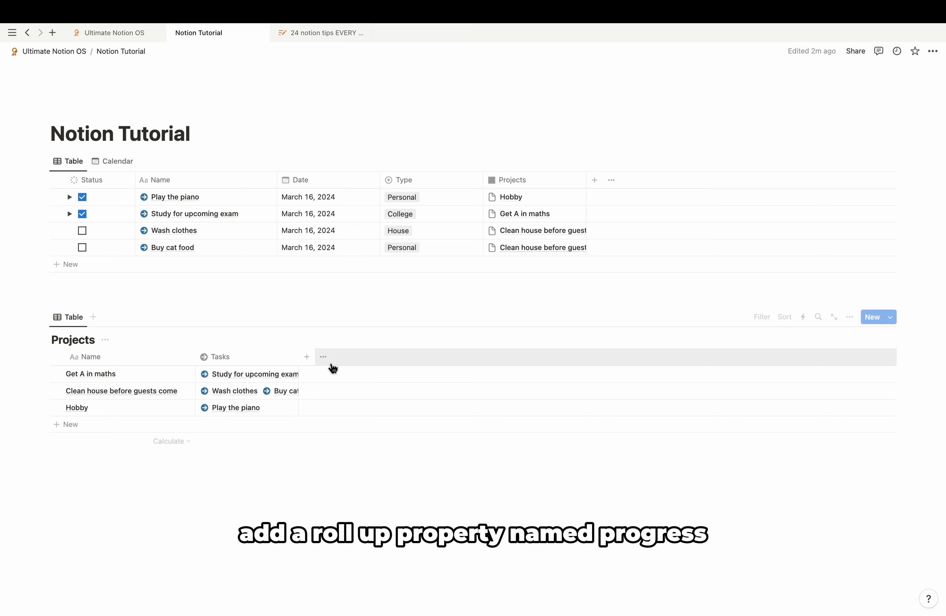
left_click(311, 360)
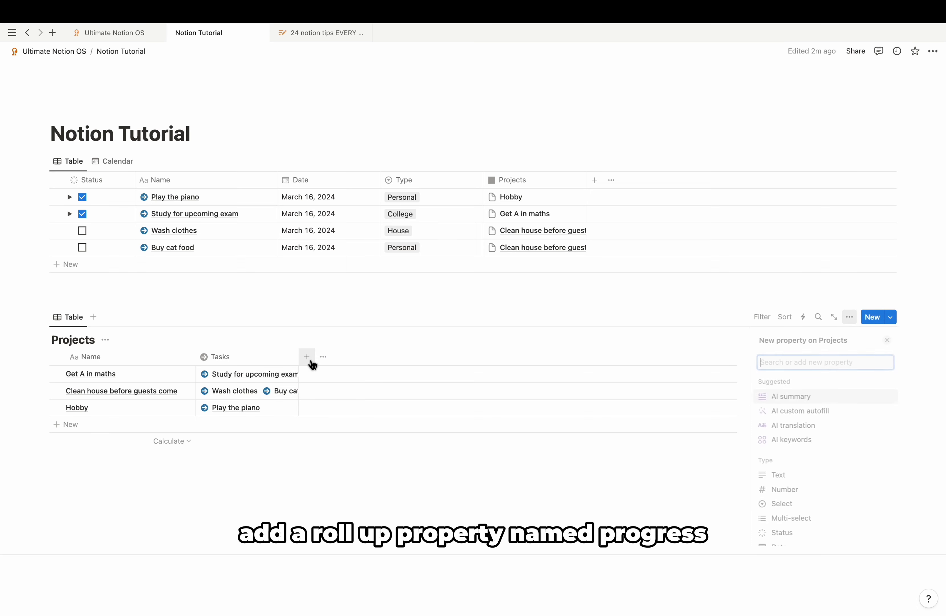
type("ro")
key("Return")
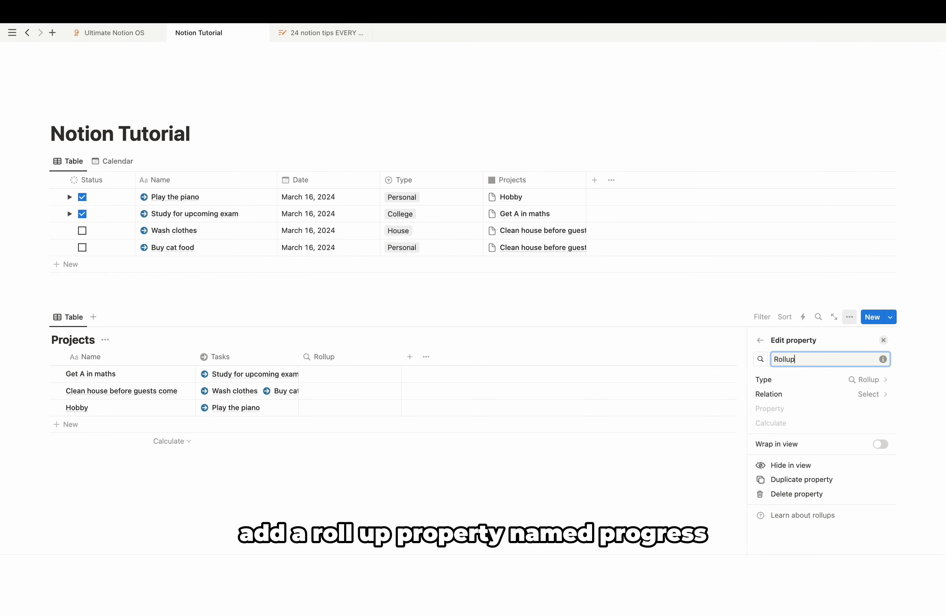
left_click(844, 392)
left_click(798, 442)
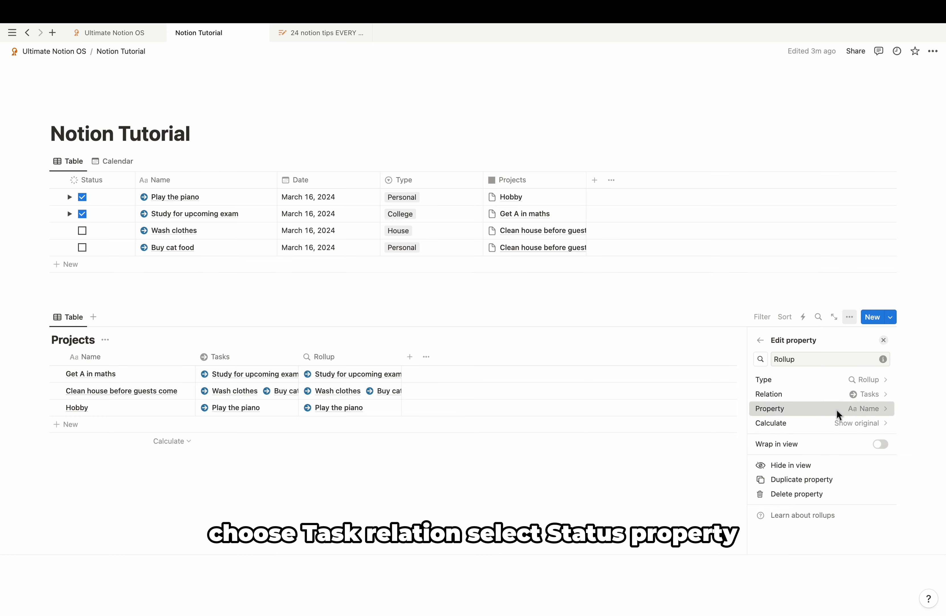
left_click(837, 409)
left_click(808, 513)
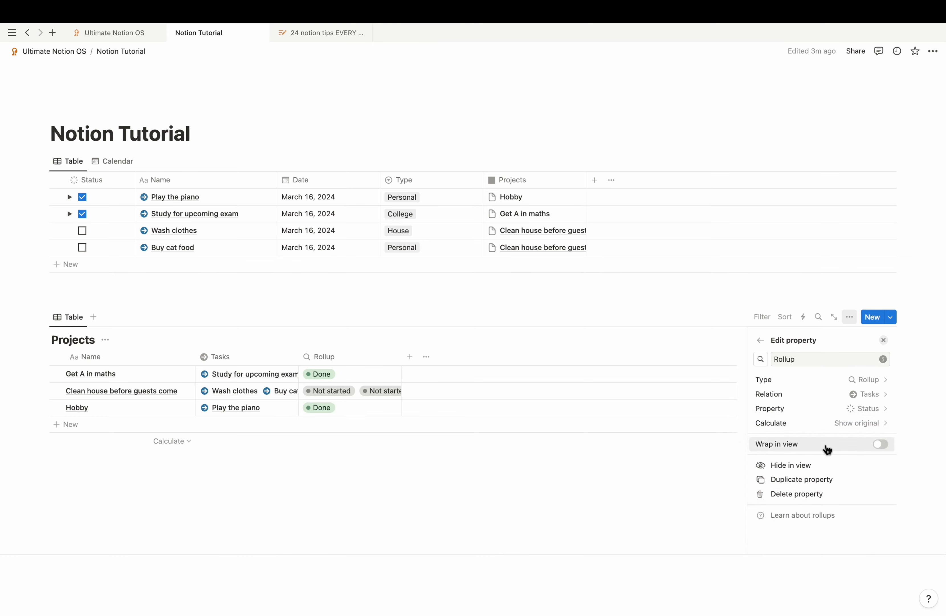
Step: Show the rollup as percent complete, displayed as blue rings
left_click(828, 426)
mouse_move(812, 489)
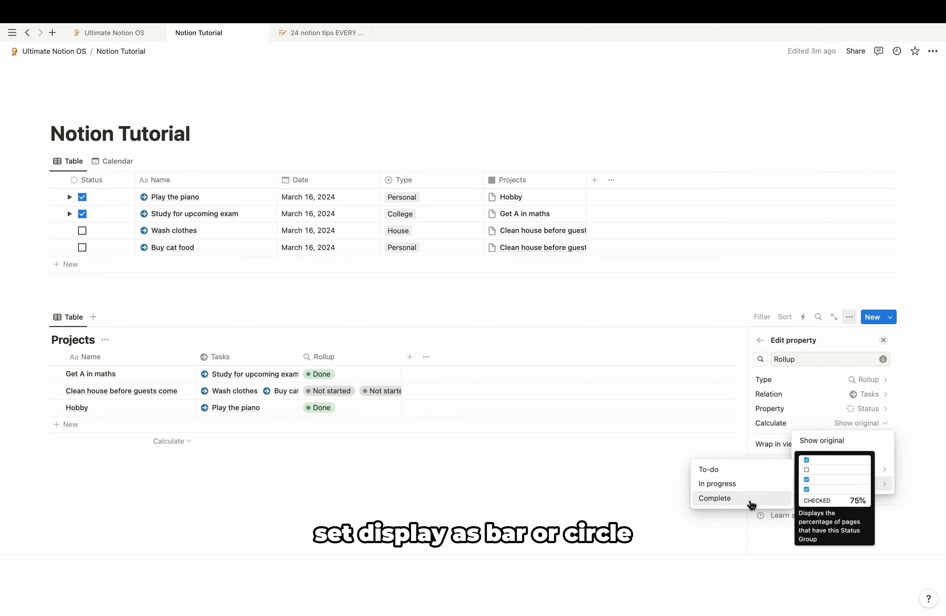
left_click(715, 497)
scroll(817, 424, "down", 3)
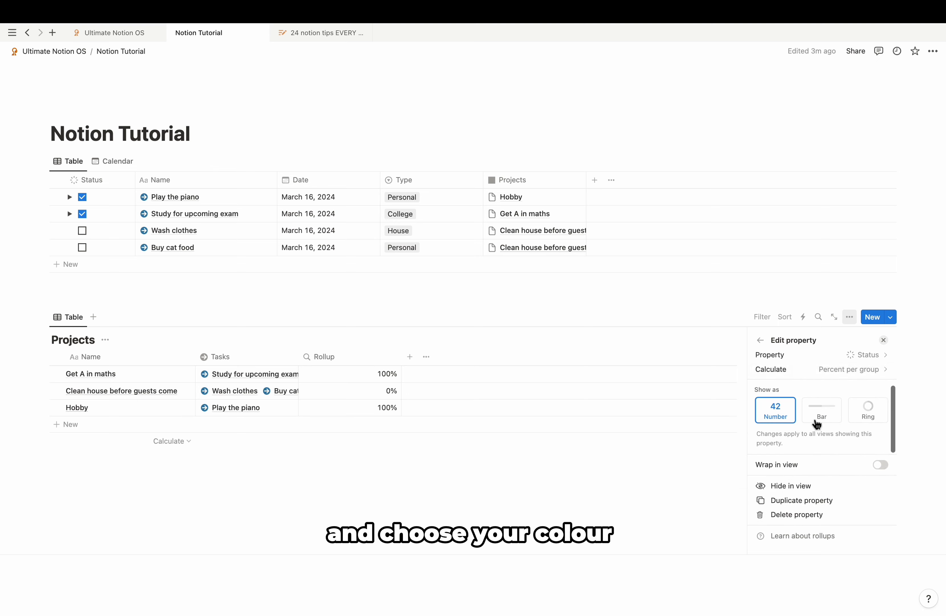
left_click(822, 412)
left_click(881, 414)
left_click(863, 442)
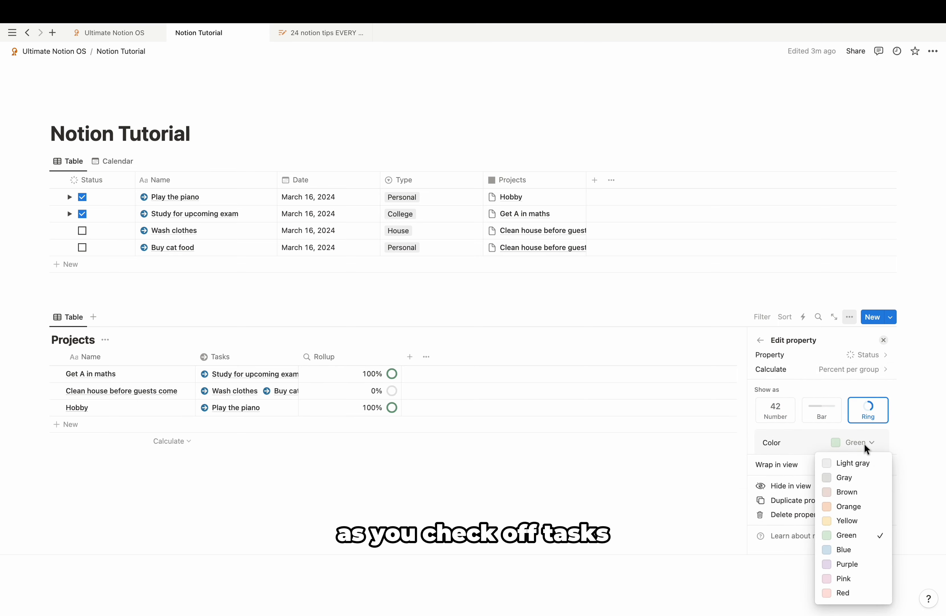
left_click(855, 549)
left_click(714, 461)
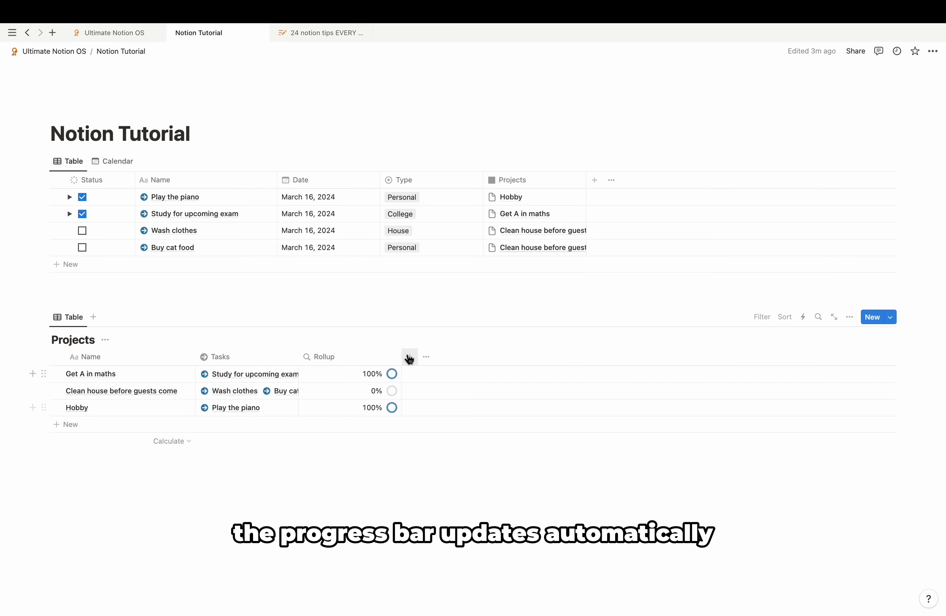
Step: Rename the rollup column to 'Progress' and narrow it
left_click(382, 357)
type("P")
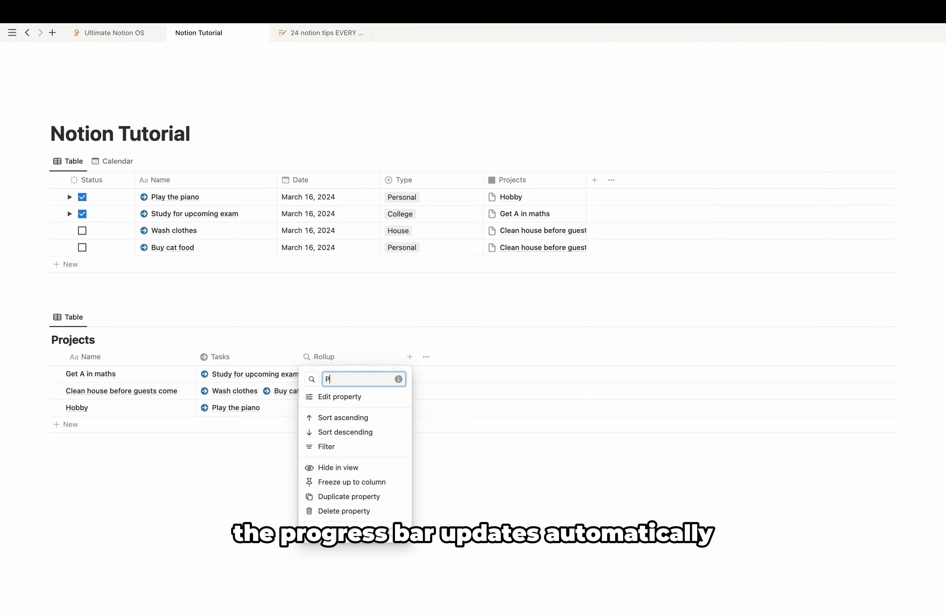
type("rogress")
key("Return")
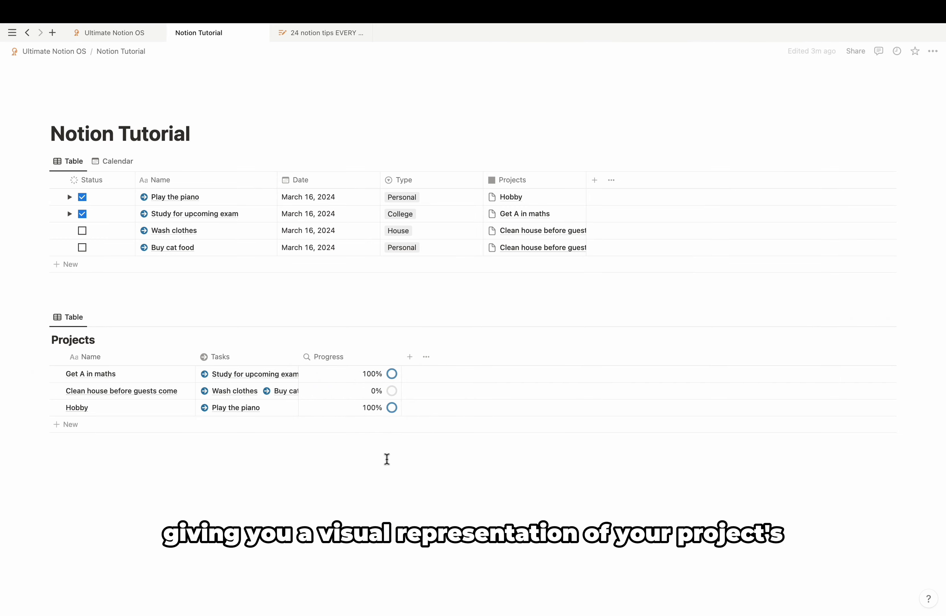
left_click_drag(400, 356, 368, 356)
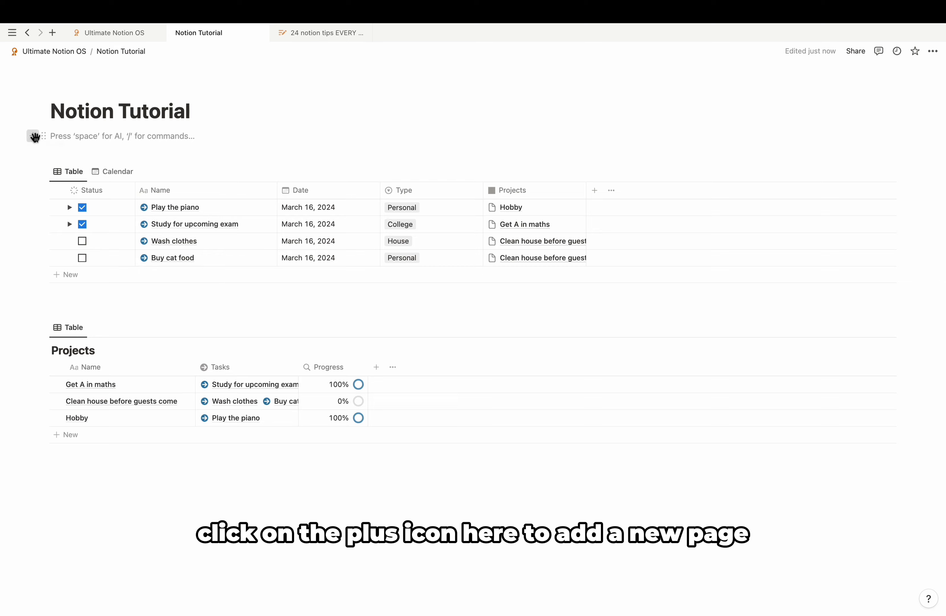
Step: Create a new subpage from the Lesson plans template
left_click(34, 136)
left_click(147, 204)
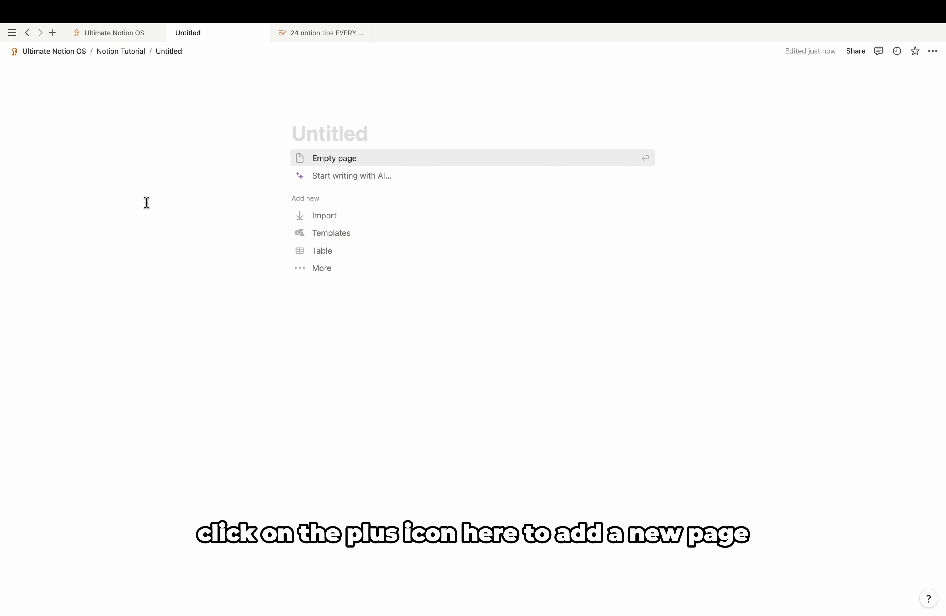
left_click(335, 235)
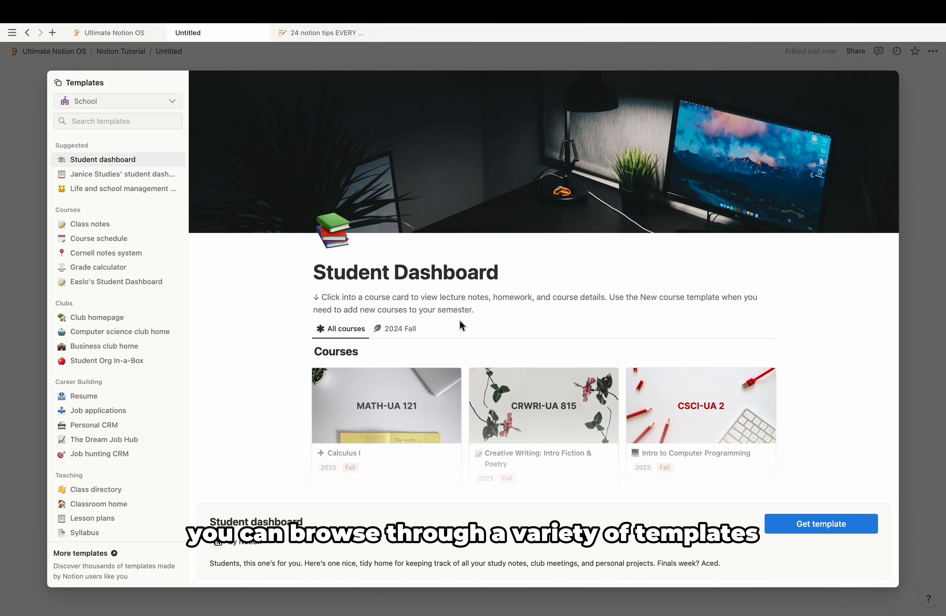
left_click(176, 175)
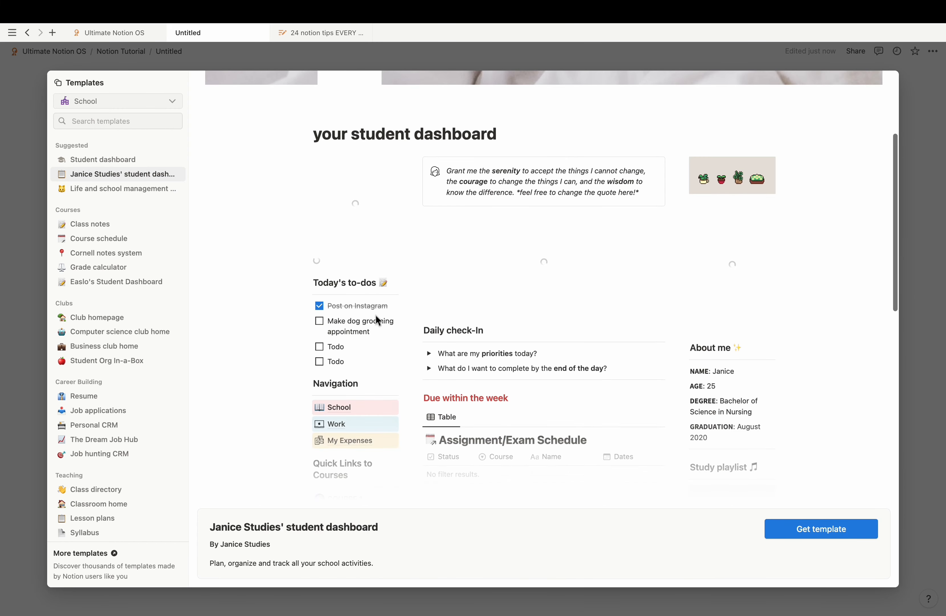
scroll(104, 296, "down", 5)
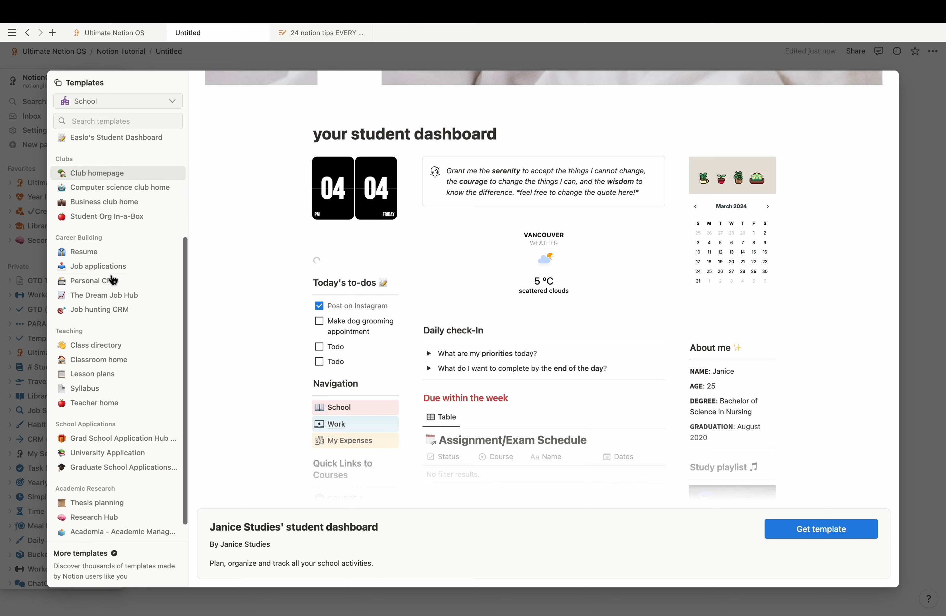
left_click(96, 373)
left_click(839, 527)
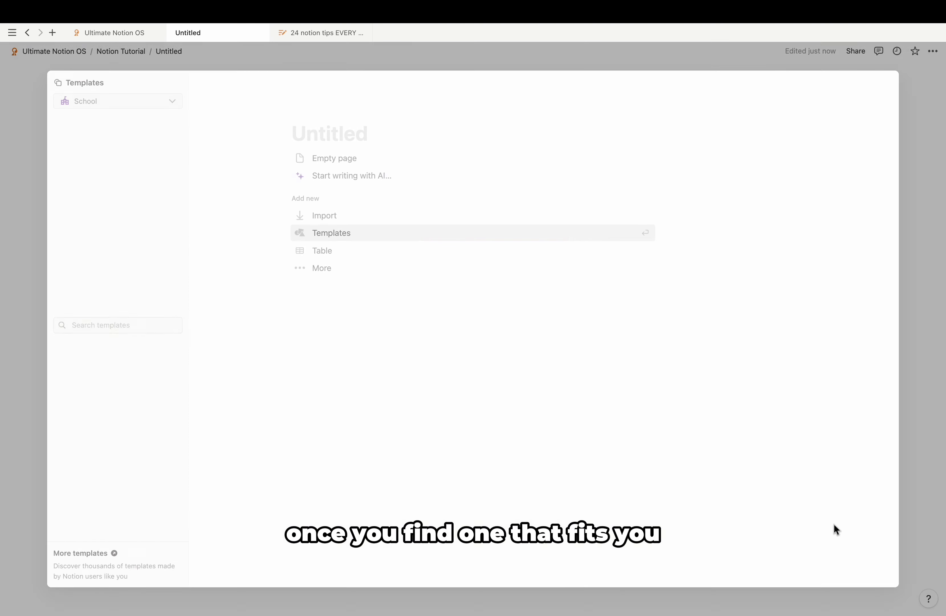
Step: Move a lesson card into In Progress, edit its title, and add the Quiz tag
left_click_drag(168, 234, 368, 222)
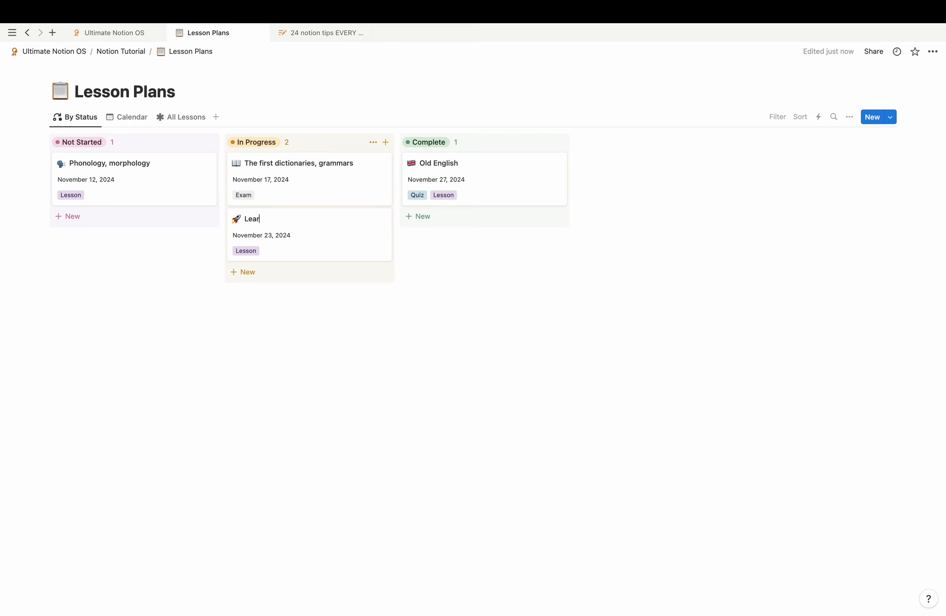
type("ing")
key("Escape")
left_click(245, 250)
left_click(276, 316)
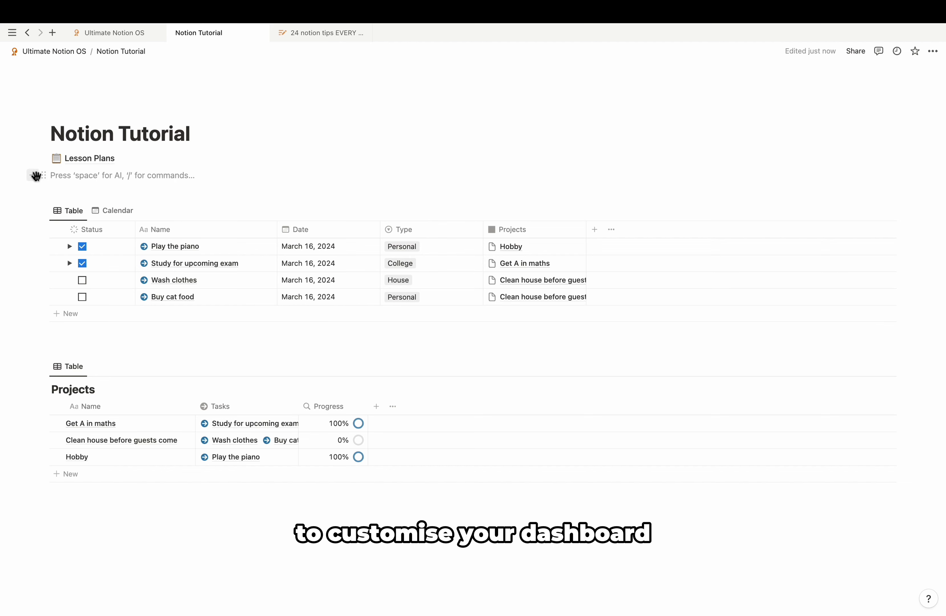
Step: Insert a simple table and type 'hello' in its first cell
left_click(36, 176)
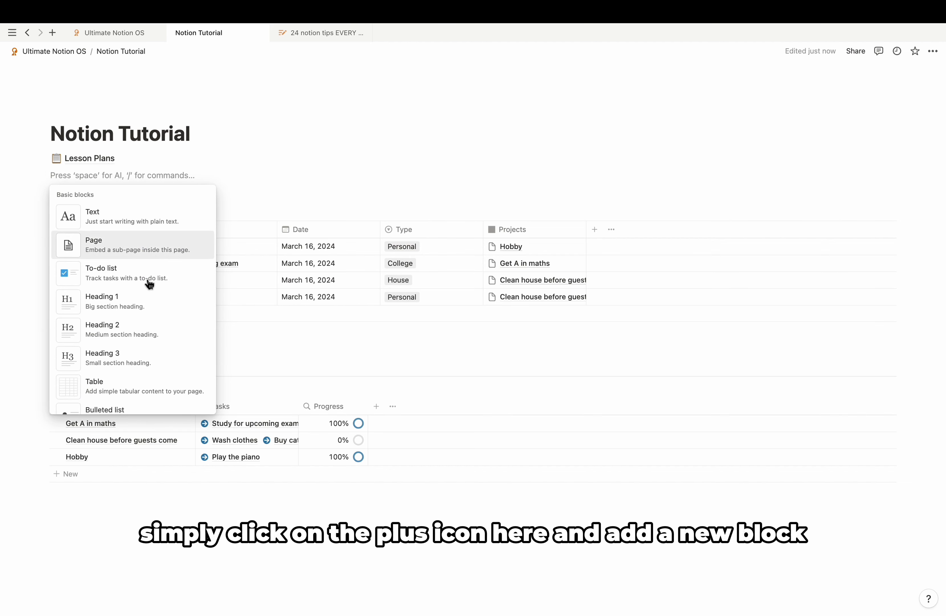
scroll(200, 345, "down", 5)
scroll(142, 347, "down", 6)
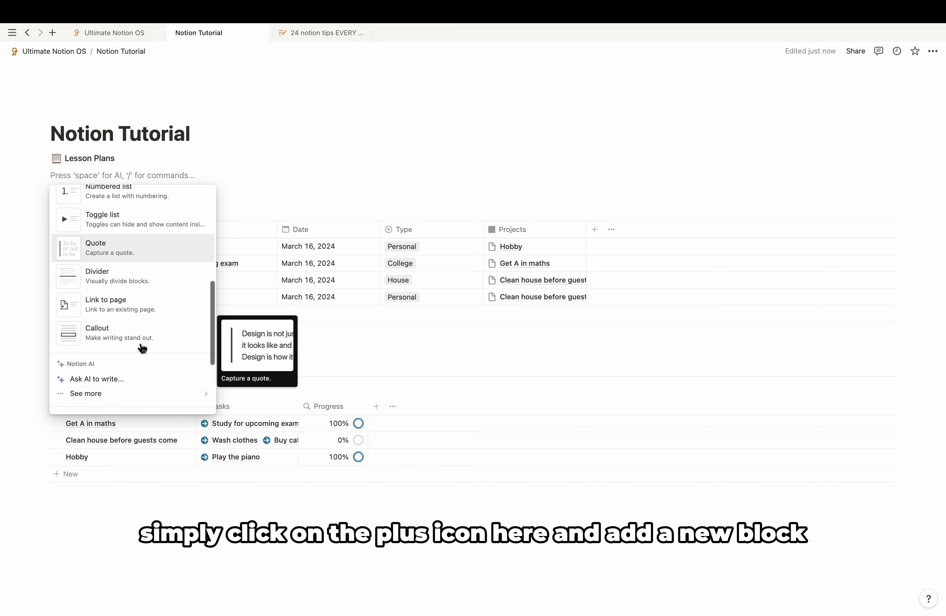
scroll(143, 343, "down", 6)
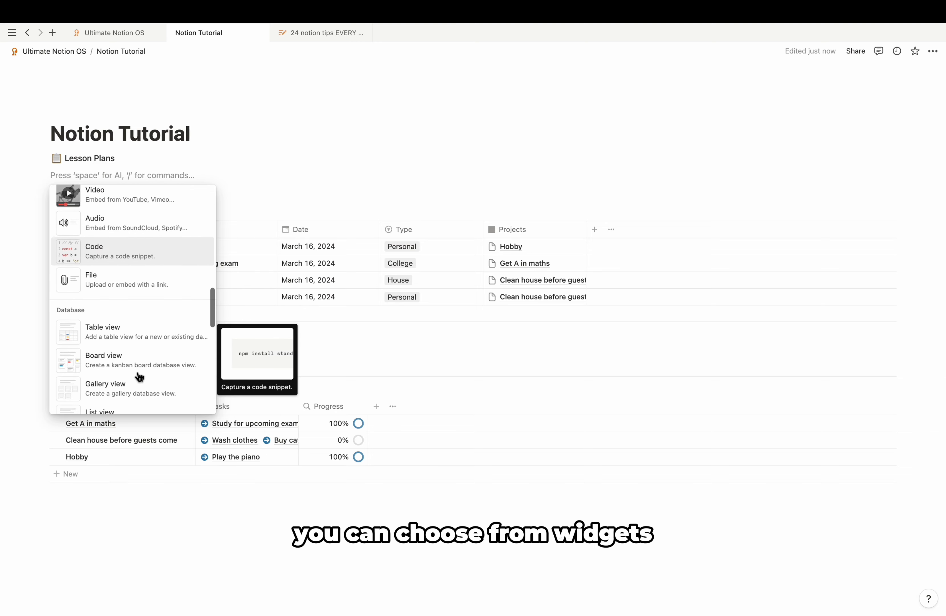
scroll(156, 337, "down", 2)
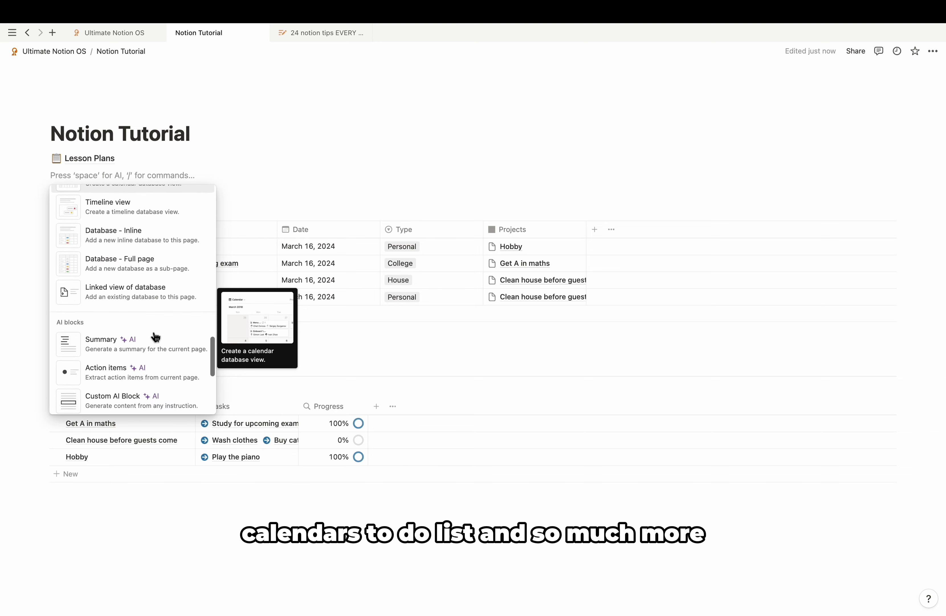
scroll(156, 337, "up", 20)
scroll(156, 337, "down", 2)
left_click(156, 337)
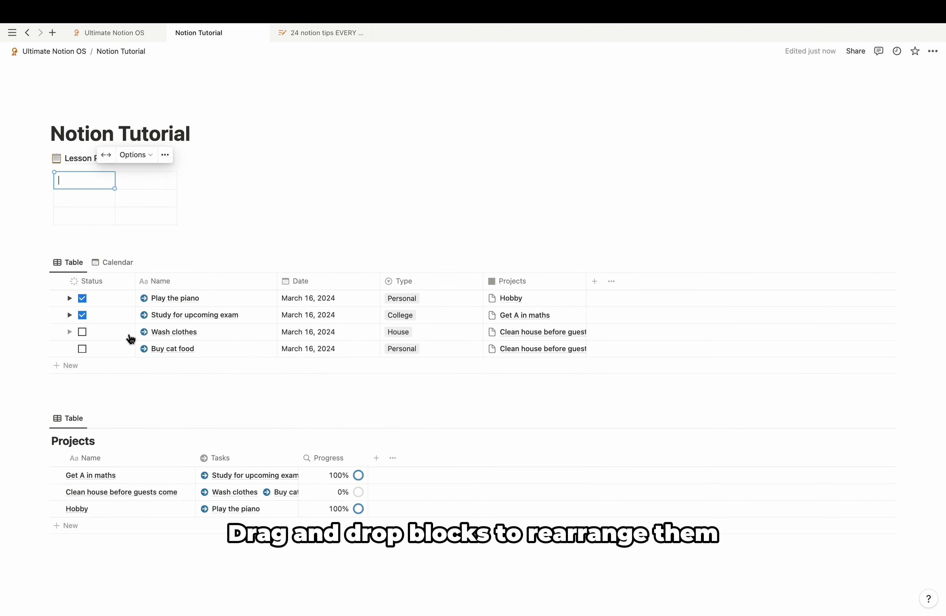
type("hellos")
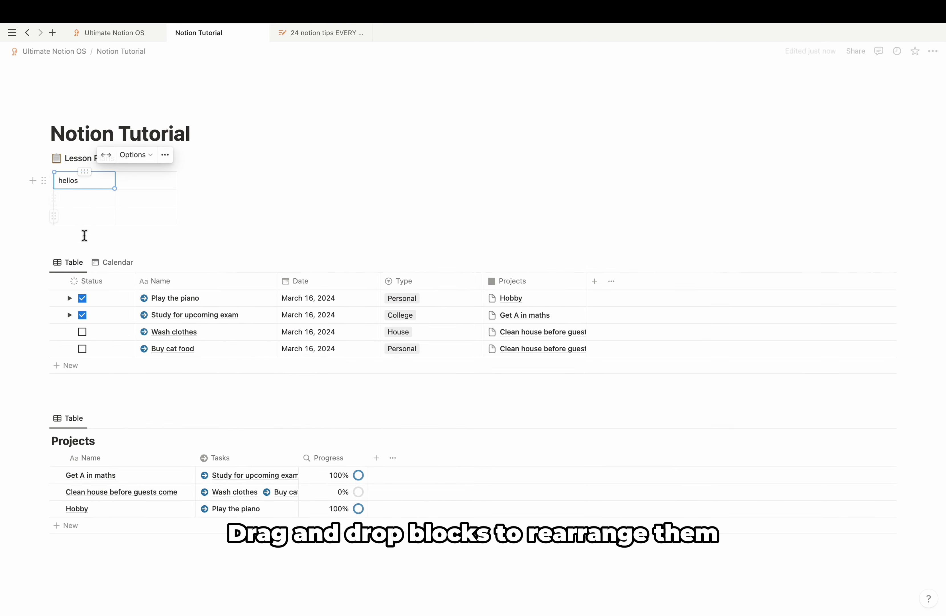
Step: Add a heading block above the table, beginning its text with 'Hea'
left_click(34, 173, "alt")
left_click(126, 326)
type("Heading")
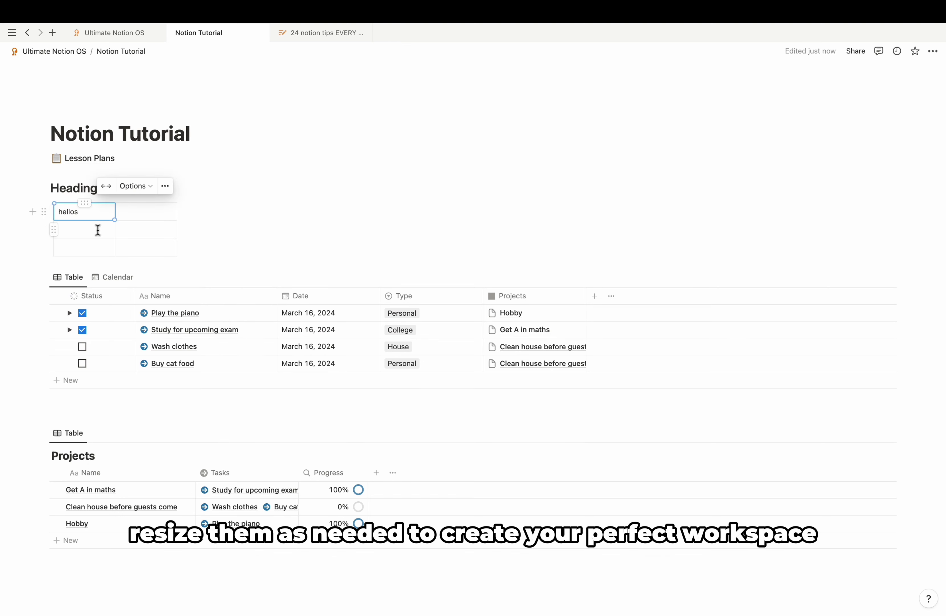
left_click(97, 230)
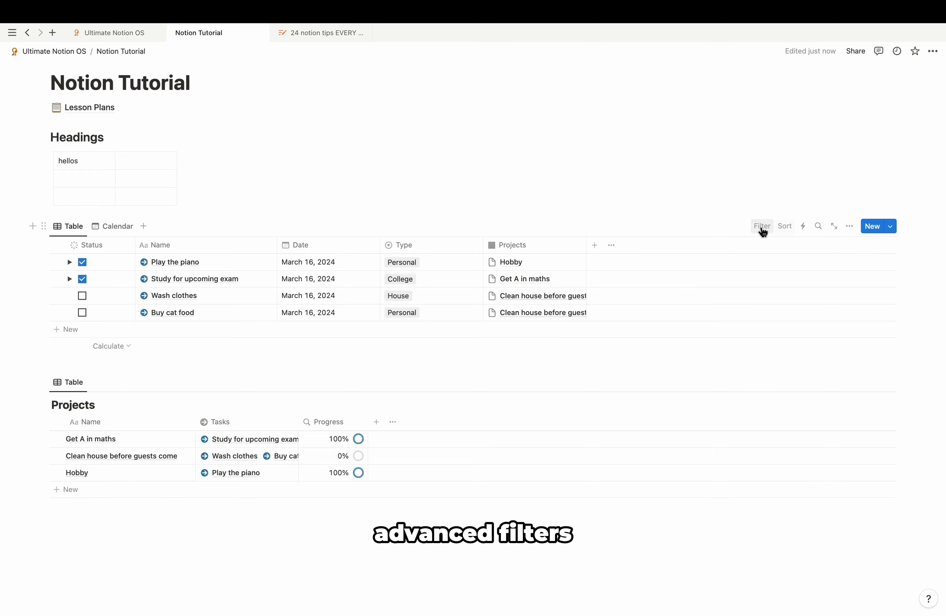
Step: Filter the tasks table by Status to show only Not started tasks
left_click(762, 227)
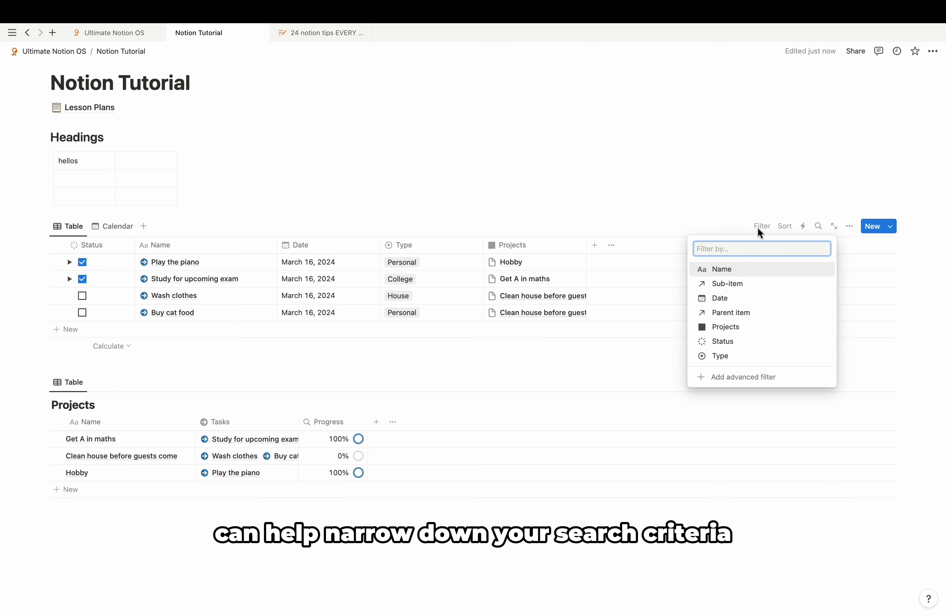
left_click(749, 345)
left_click(105, 293)
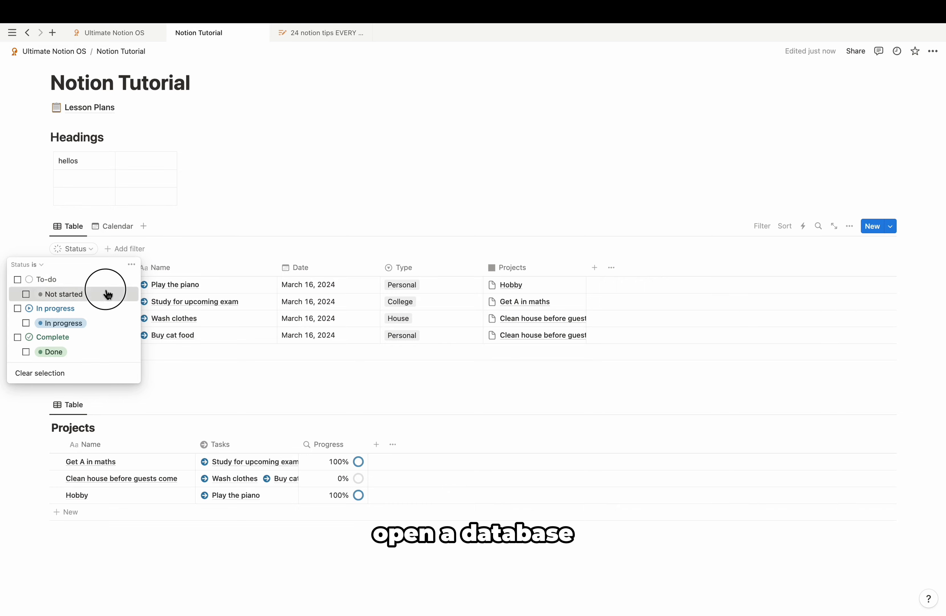
left_click(224, 240)
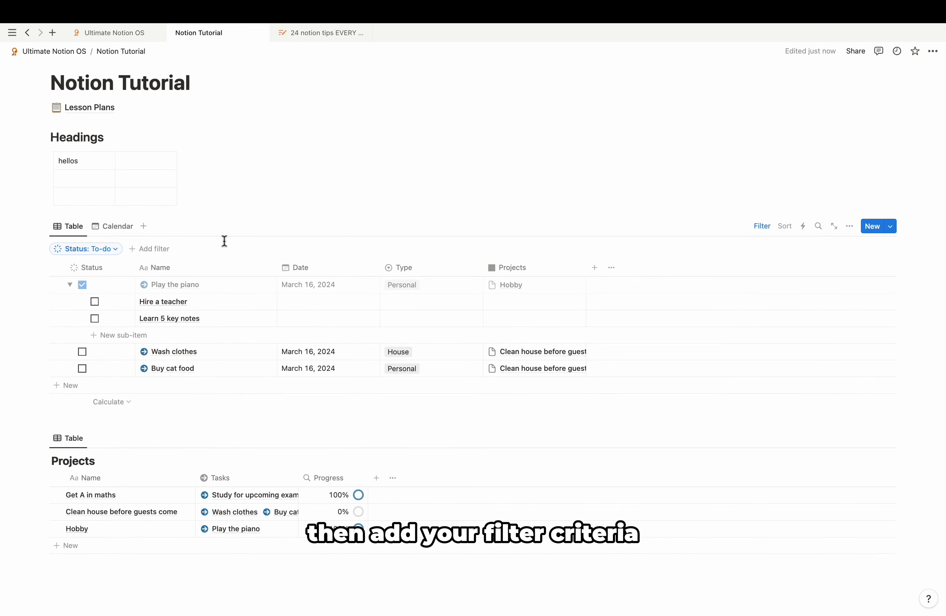
Step: Mark Wash clothes as done and tick off the Play the piano sub-tasks
left_click(71, 285)
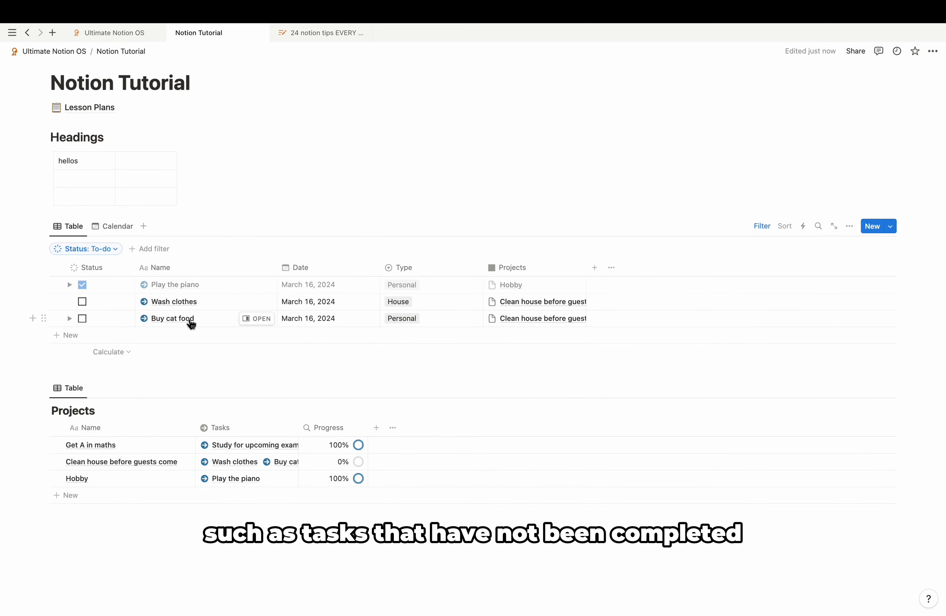
left_click(82, 302)
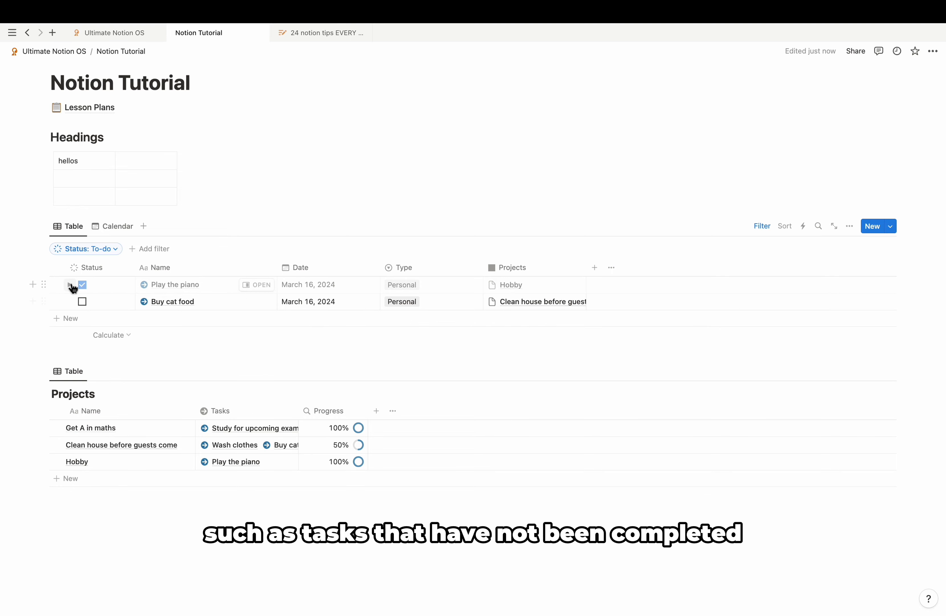
left_click(70, 285)
left_click(92, 302)
left_click(92, 303)
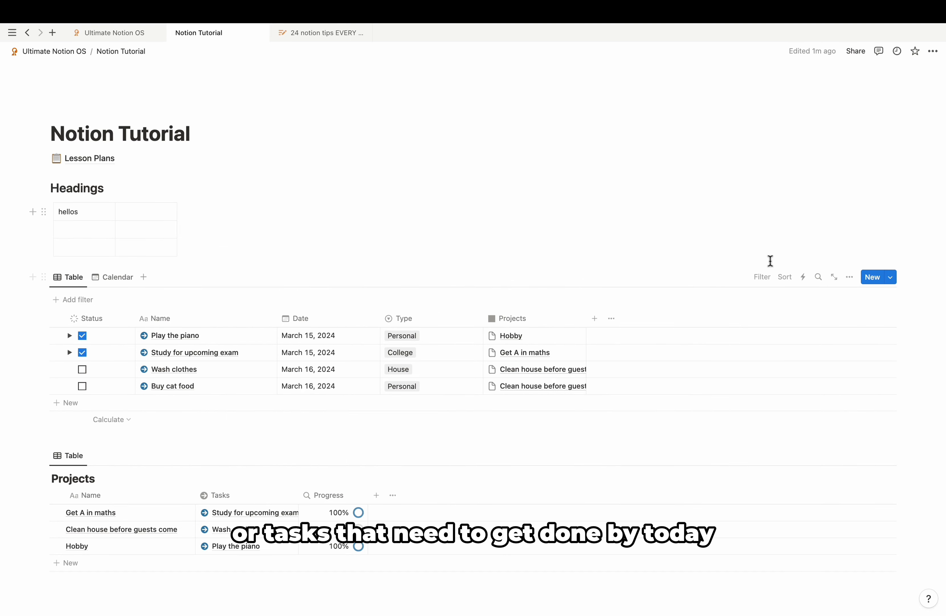
Step: Add a Date filter as an advanced rule set to Is Today
left_click(760, 279)
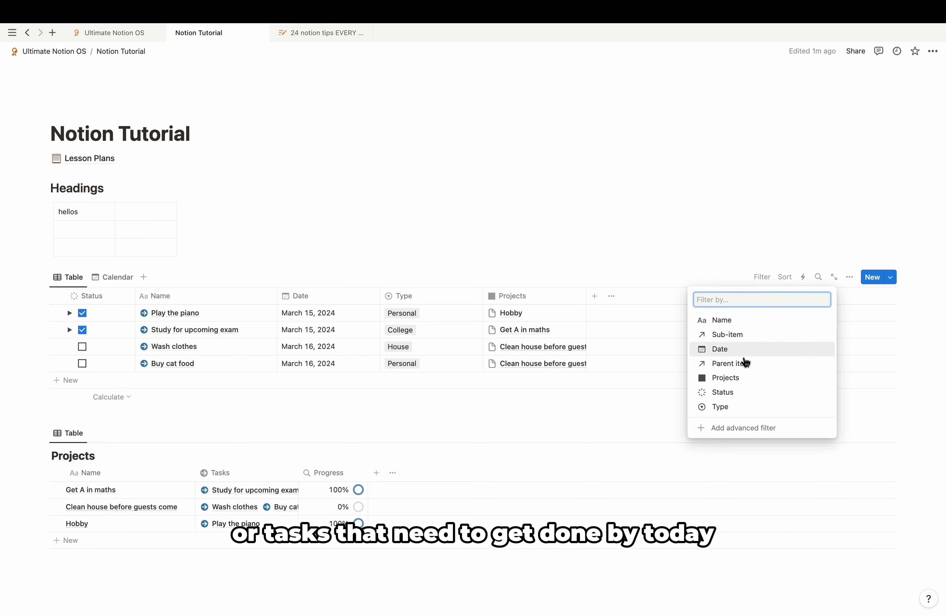
left_click(743, 347)
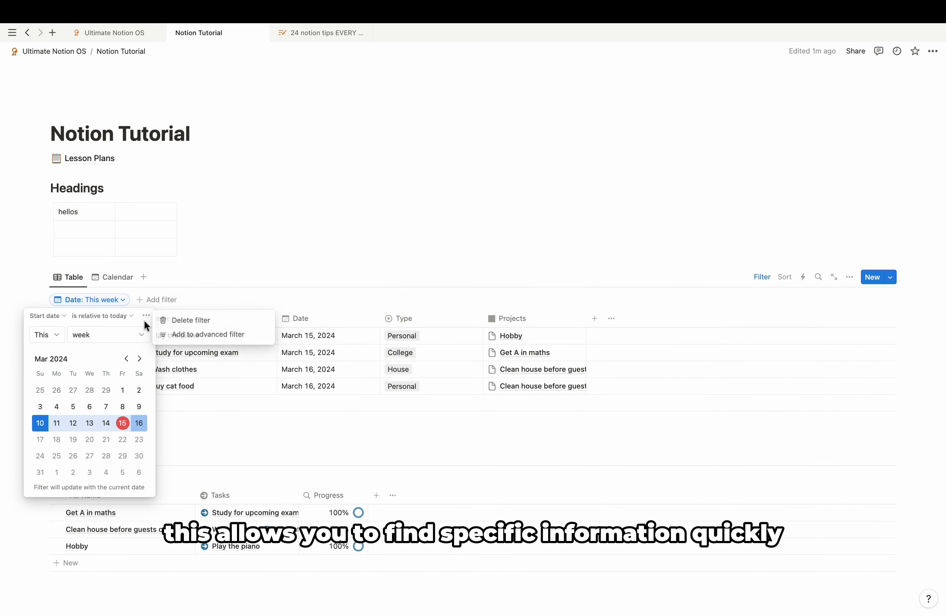
left_click(171, 334)
left_click(206, 324)
left_click(207, 340)
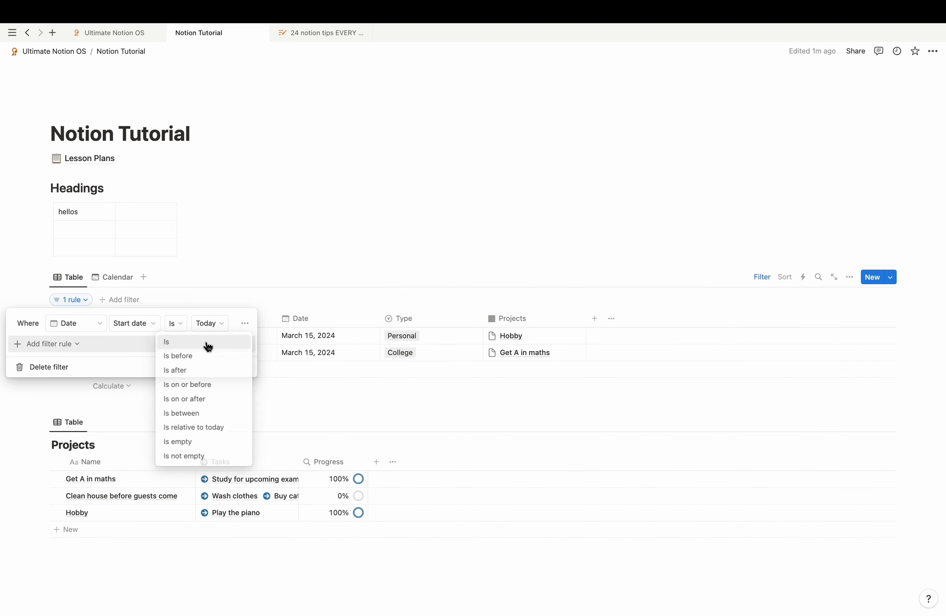
left_click(284, 278)
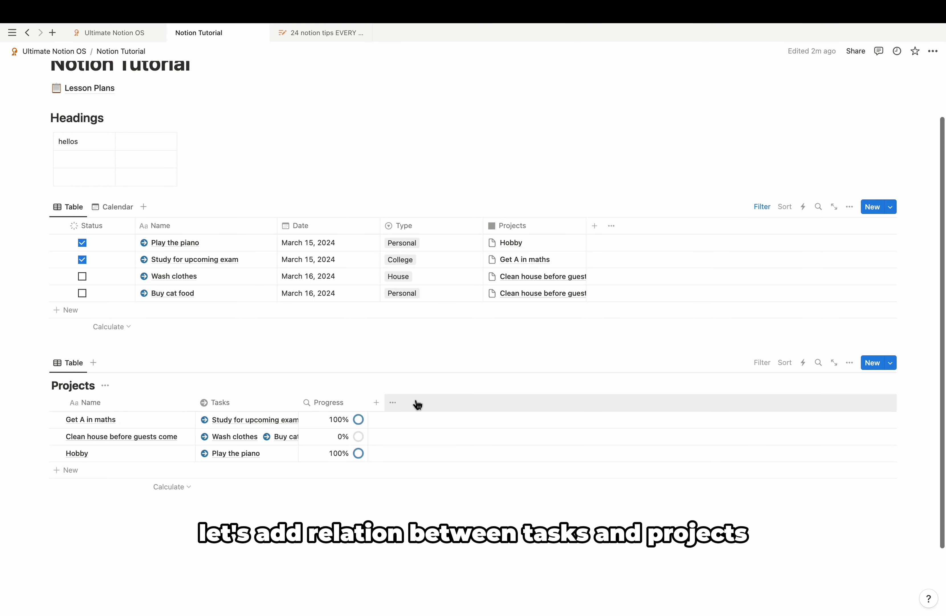
Step: Add a Relation property to Projects linked to Tasks, shown on the Tasks side too
left_click(380, 406)
type("rel")
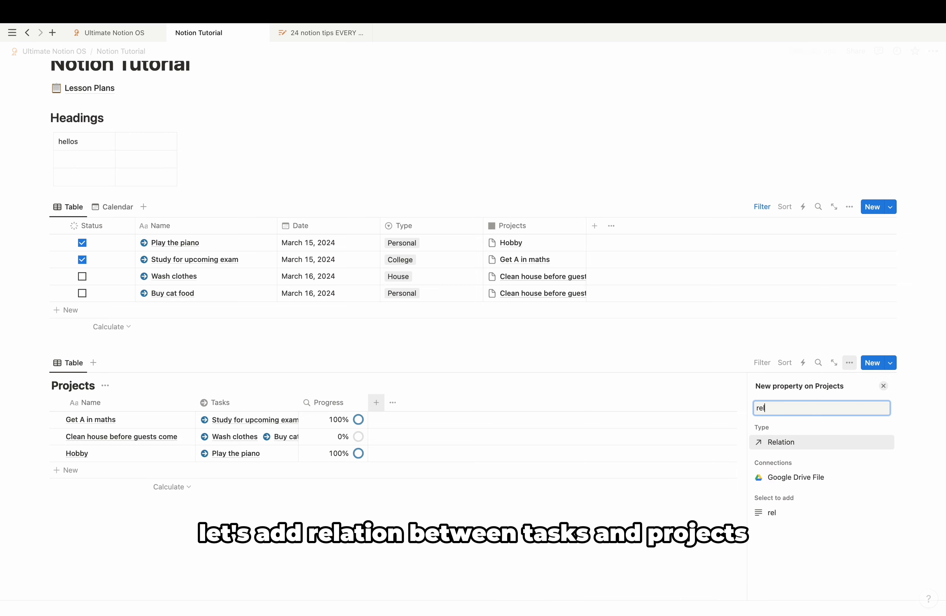
key("Return")
left_click(807, 447)
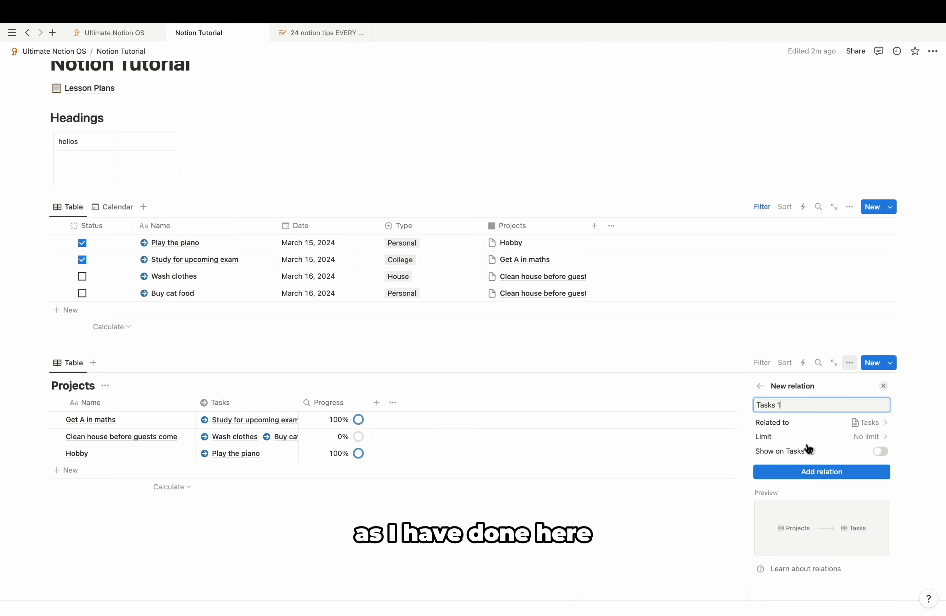
left_click(880, 450)
left_click(822, 506)
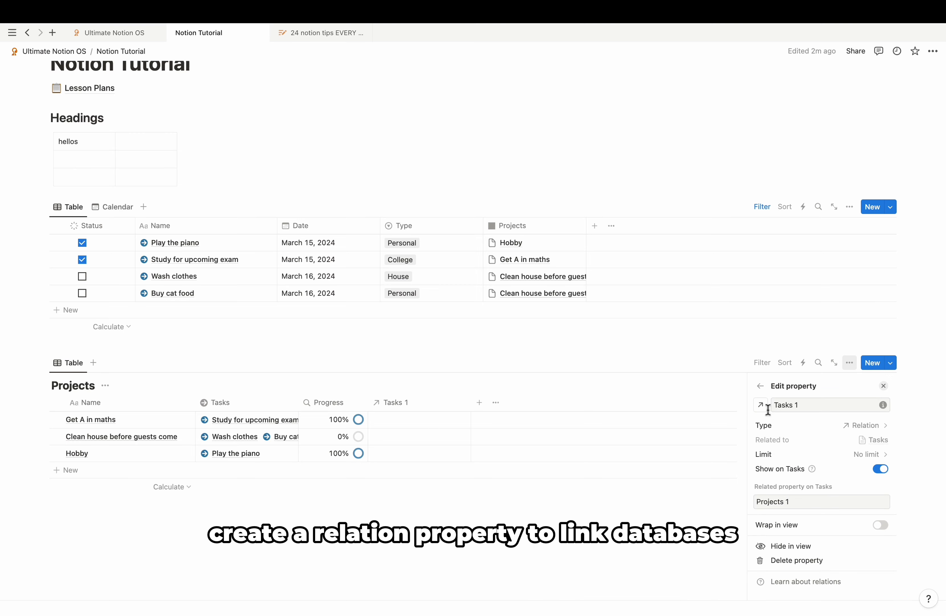
left_click(884, 387)
scroll(671, 340, "down", 1)
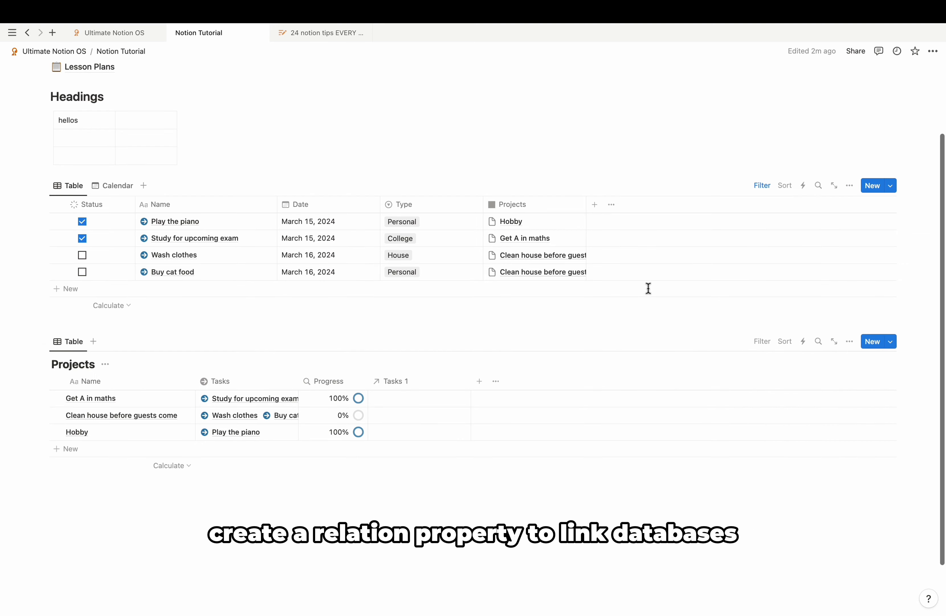
Step: Add a two-way 'Projects 2' relation from the tasks table to Projects
left_click(599, 211)
type("rel")
key("Return")
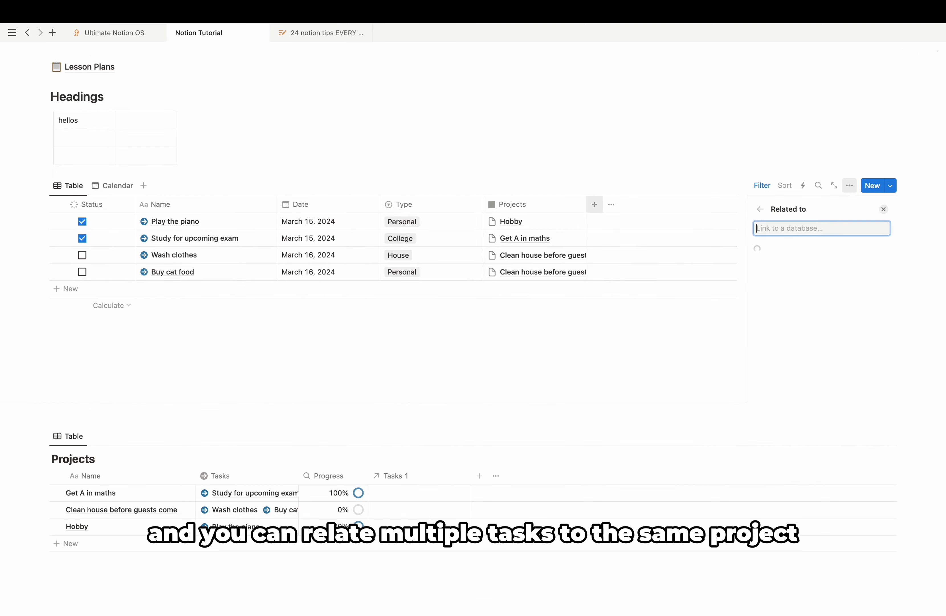
left_click(857, 280)
left_click(858, 280)
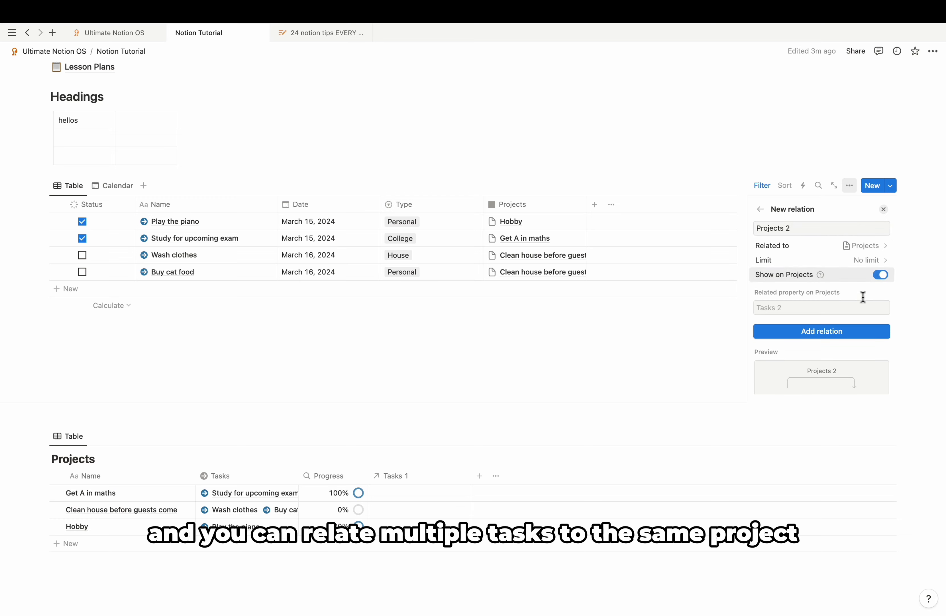
left_click(849, 332)
left_click(883, 209)
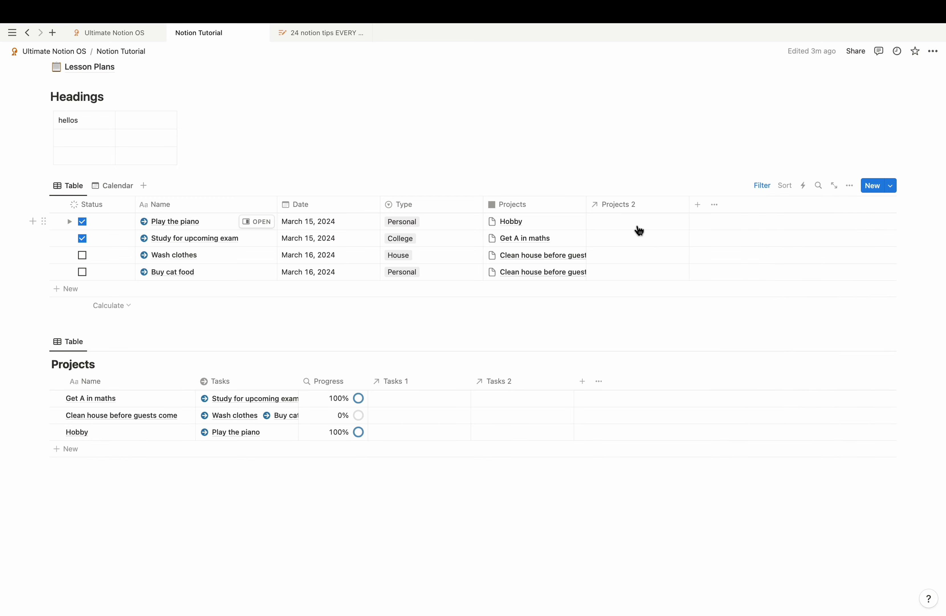
Step: Link Play the piano to Hobby, and Study for upcoming exam to Get A in maths and Hobby
left_click(635, 222)
left_click(635, 289)
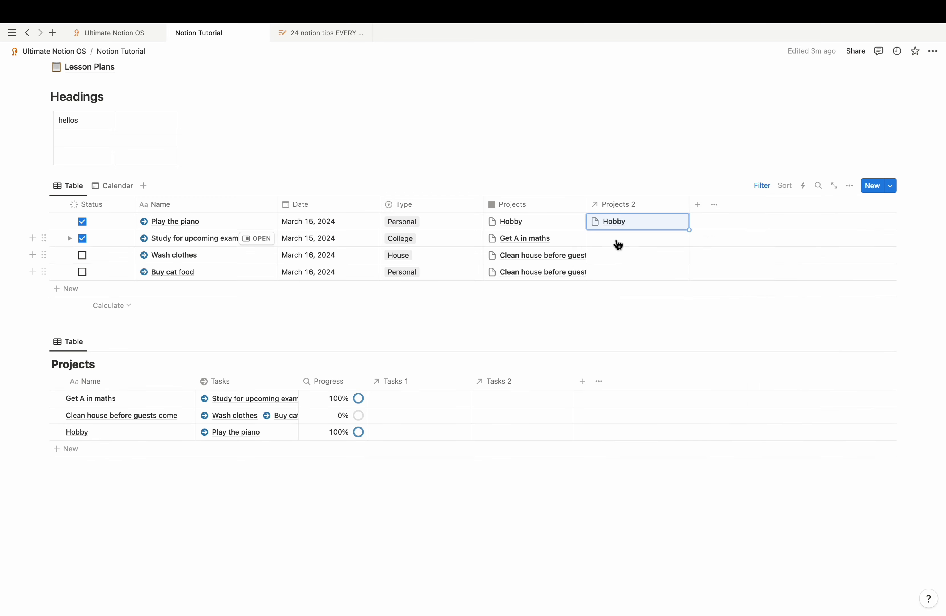
left_click(616, 240)
left_click(629, 272)
left_click(563, 296)
scroll(564, 296, "down", 1)
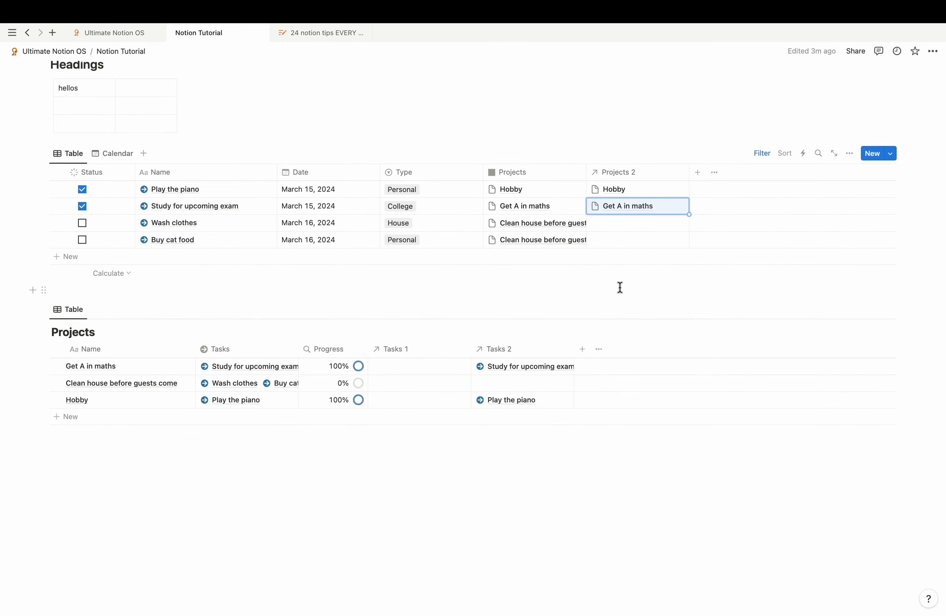
scroll(620, 287, "up", 1)
left_click(642, 246)
left_click(616, 330)
left_click(545, 327)
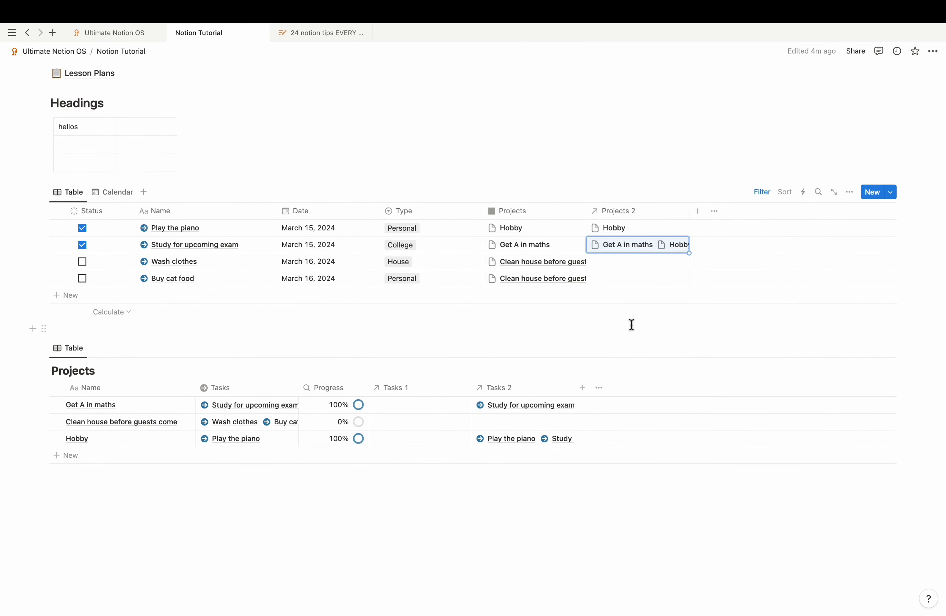
scroll(632, 323, "up", 2)
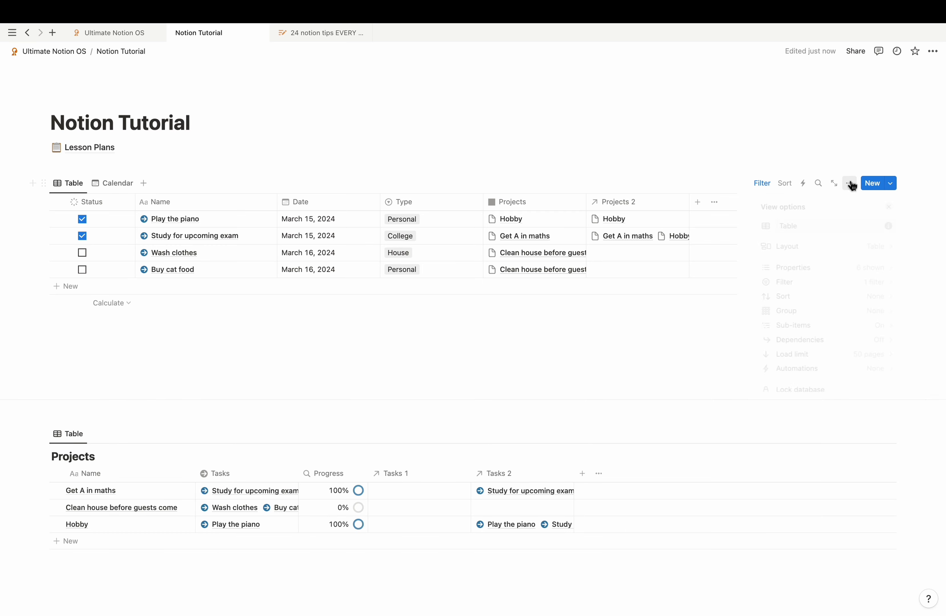
Step: Change the tasks view layout to a Timeline based on Date
left_click(850, 182)
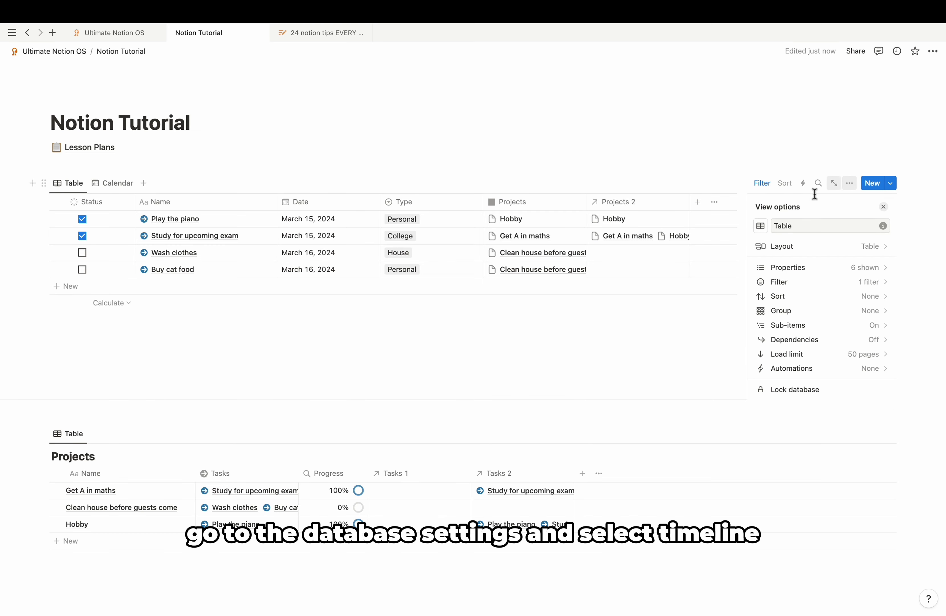
left_click(800, 244)
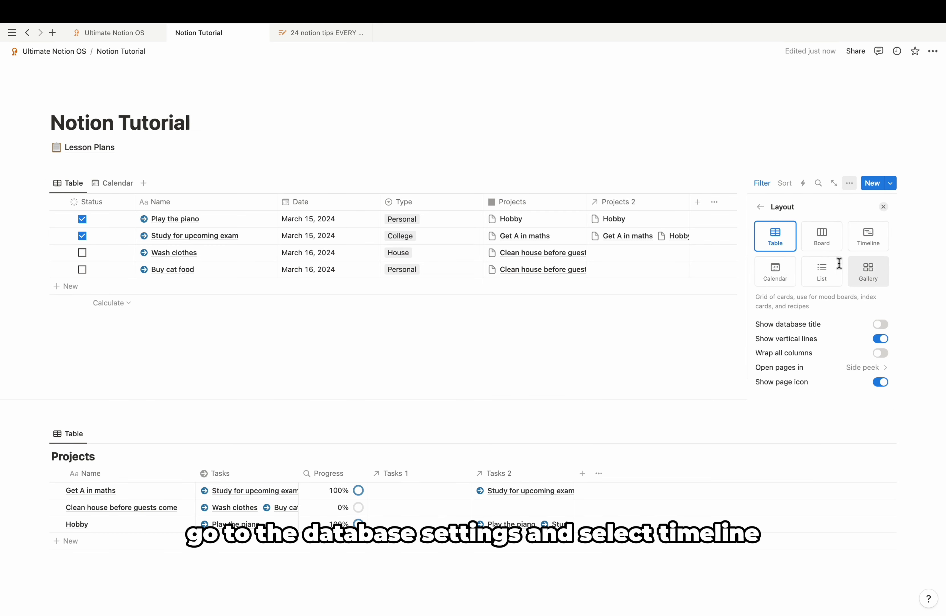
left_click(859, 243)
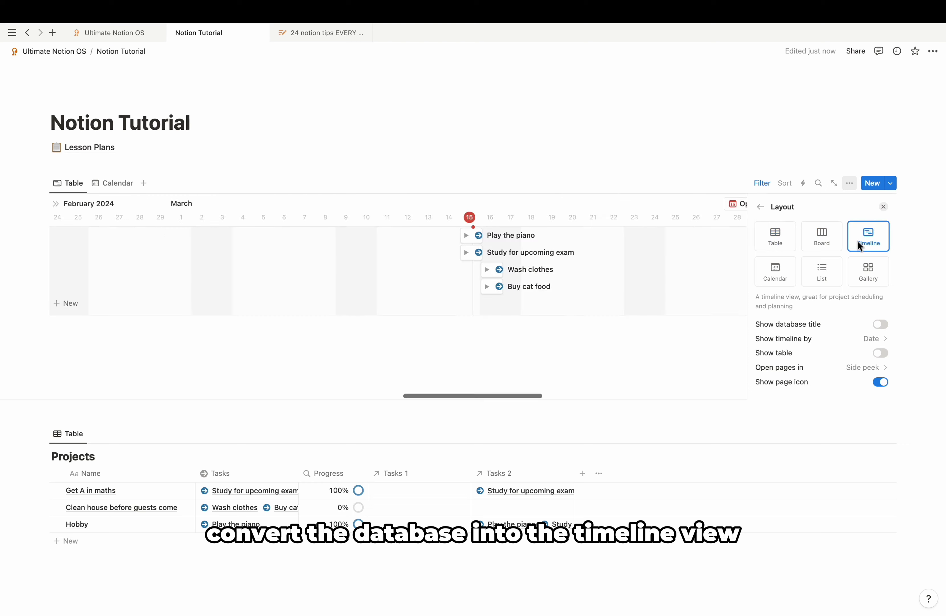
left_click(860, 342)
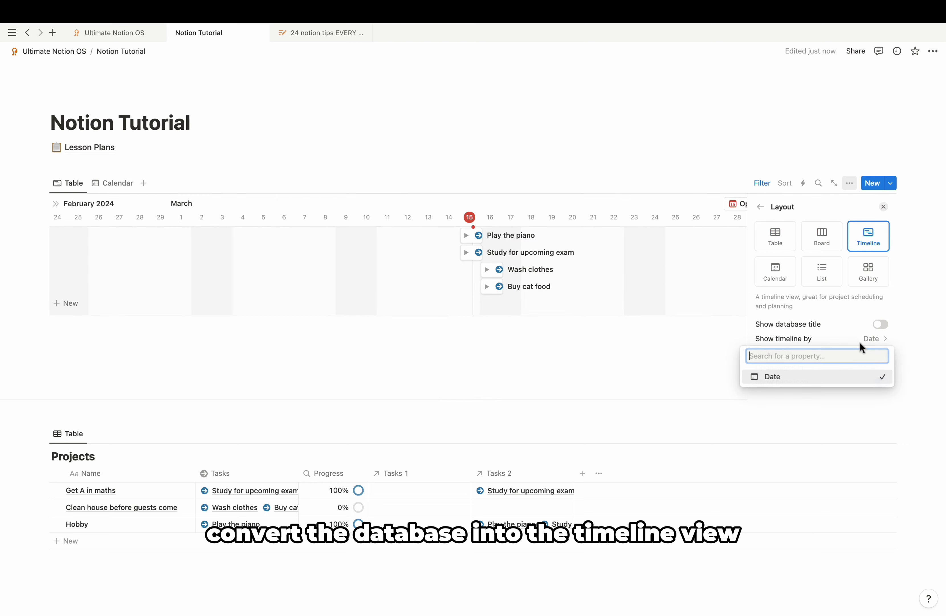
left_click(793, 377)
scroll(850, 367, "down", 1)
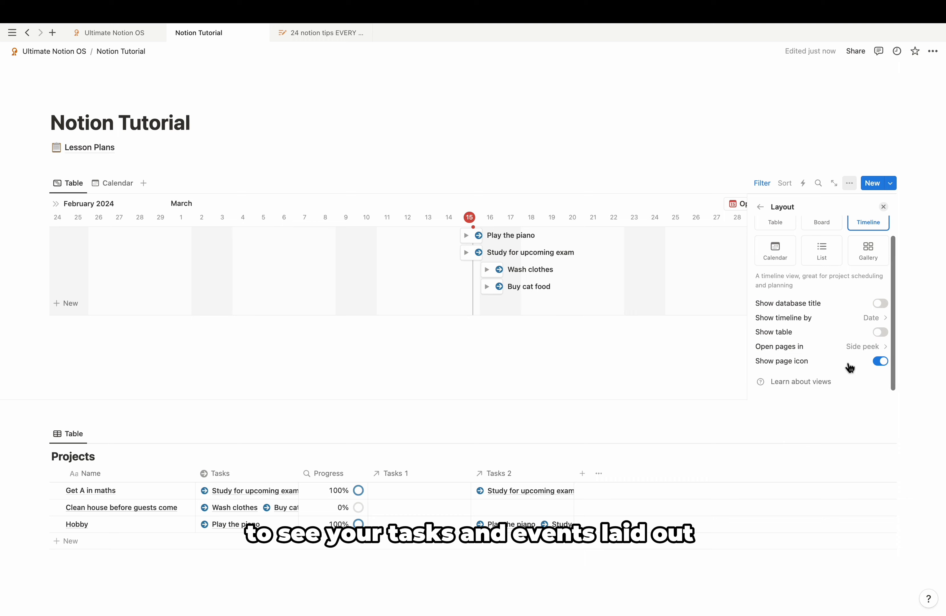
scroll(850, 367, "up", 1)
left_click(885, 207)
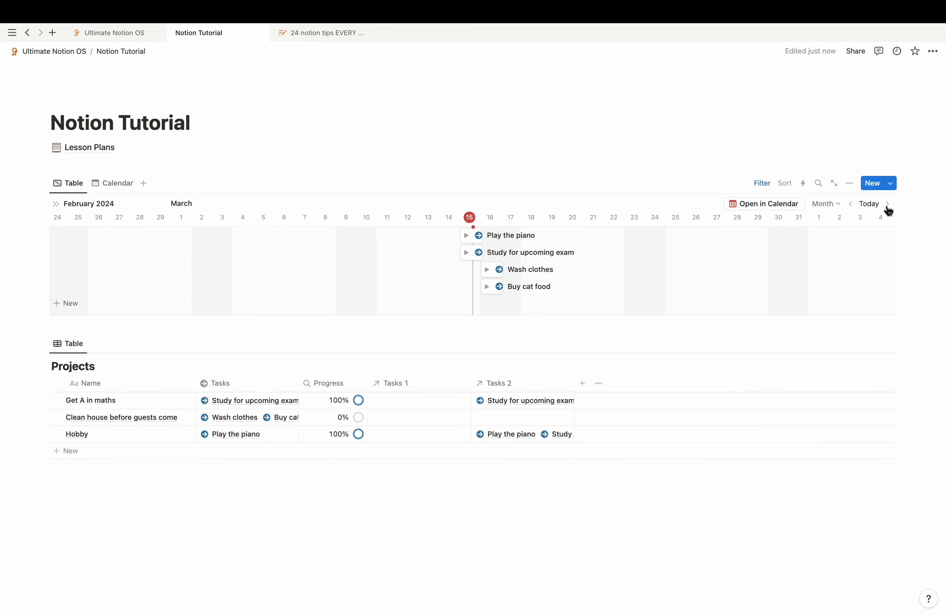
Step: Switch the timeline range through Week and Day, settling on Bi-week
left_click(830, 204)
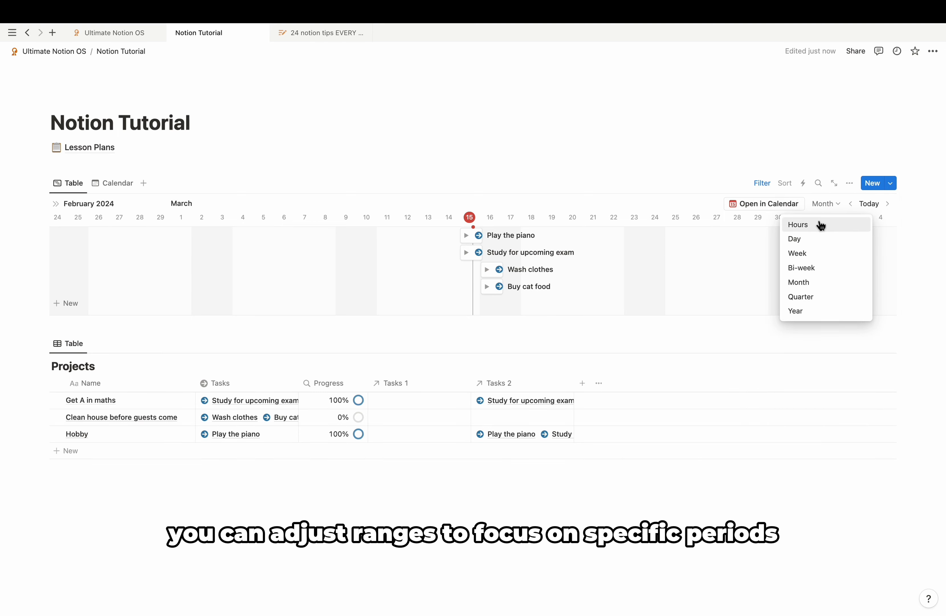
left_click(821, 255)
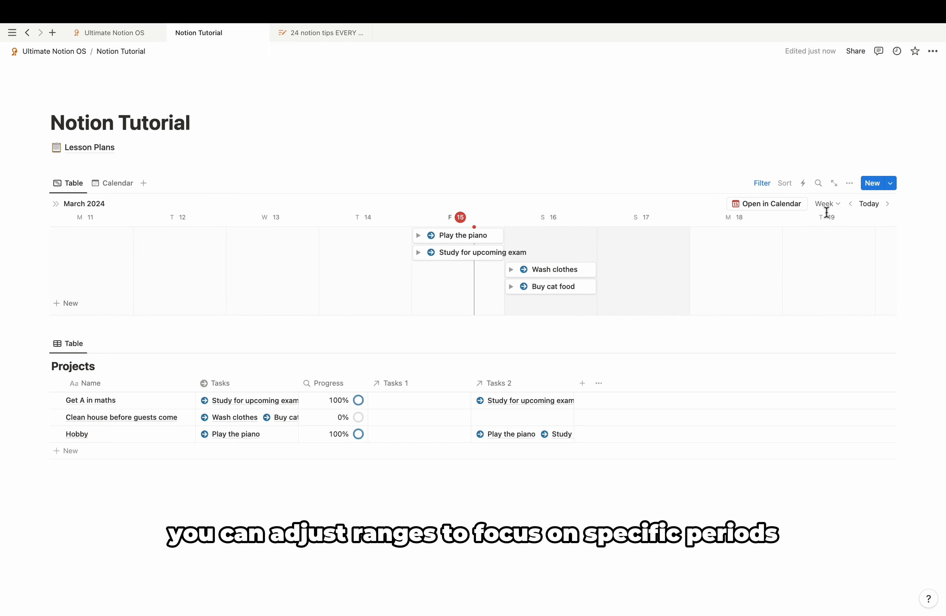
left_click(826, 206)
left_click(822, 240)
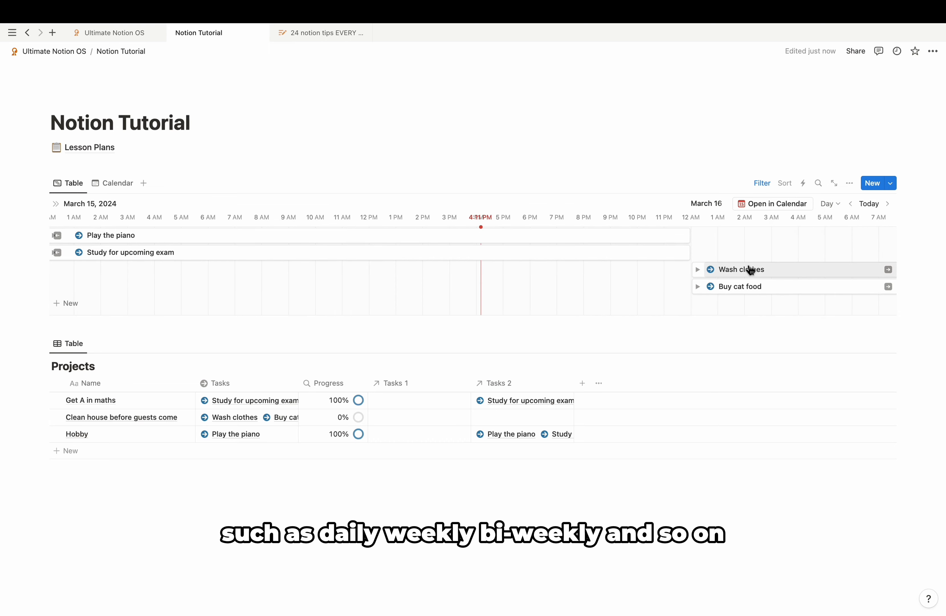
left_click(828, 204)
left_click(822, 271)
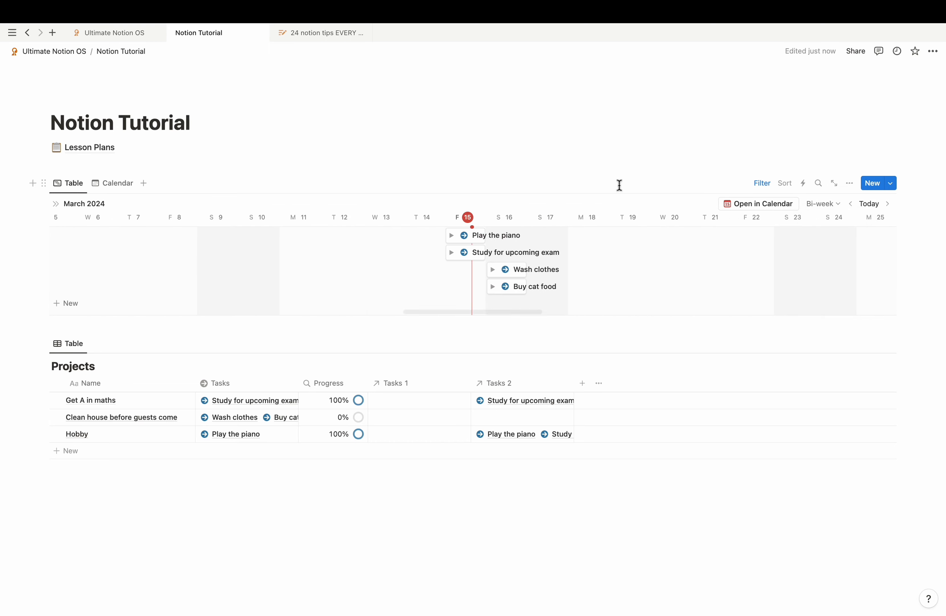
scroll(639, 263, "right", 5)
scroll(639, 263, "left", 3)
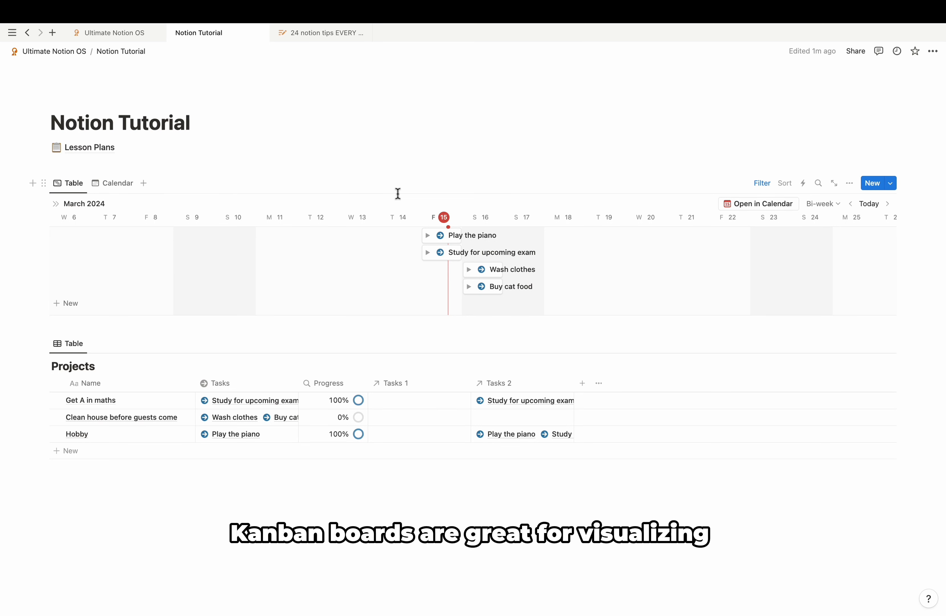
Step: Switch the tasks database view to a Board layout with Medium card size
left_click(850, 183)
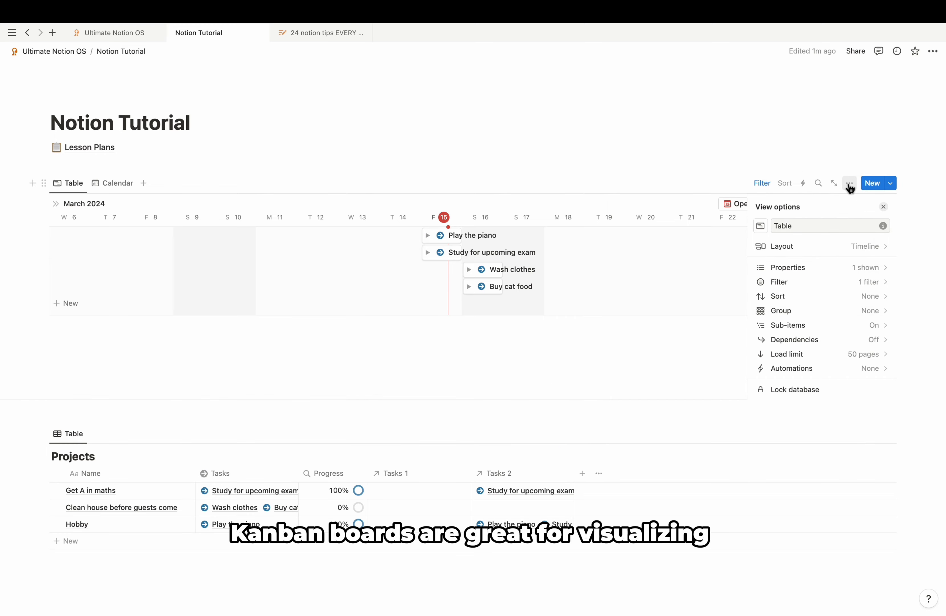
left_click(837, 246)
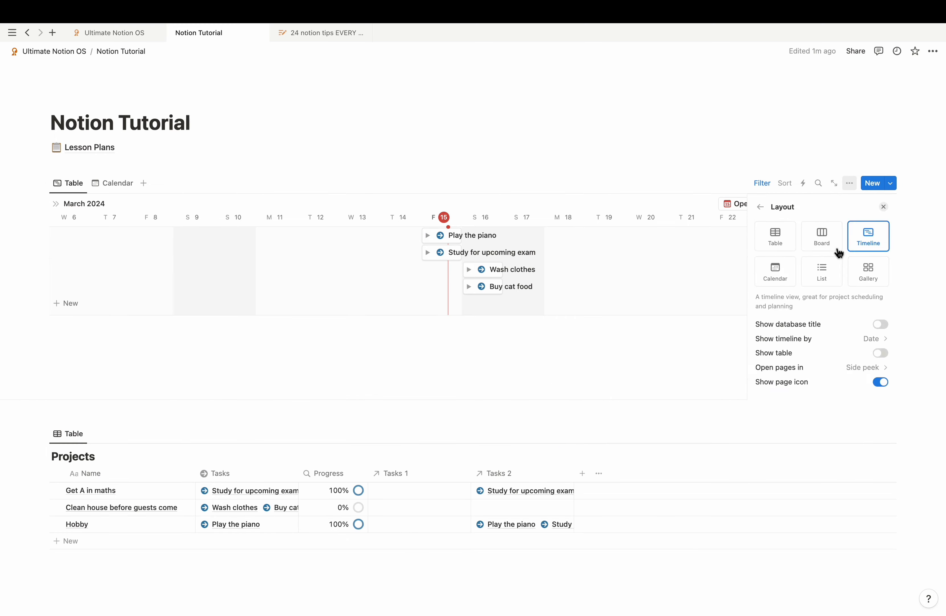
left_click(822, 244)
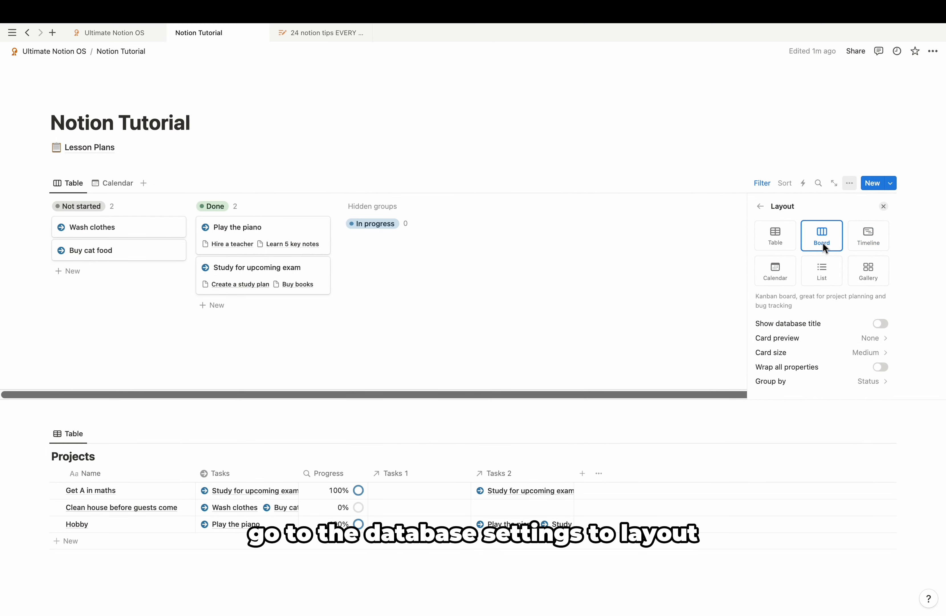
left_click(869, 353)
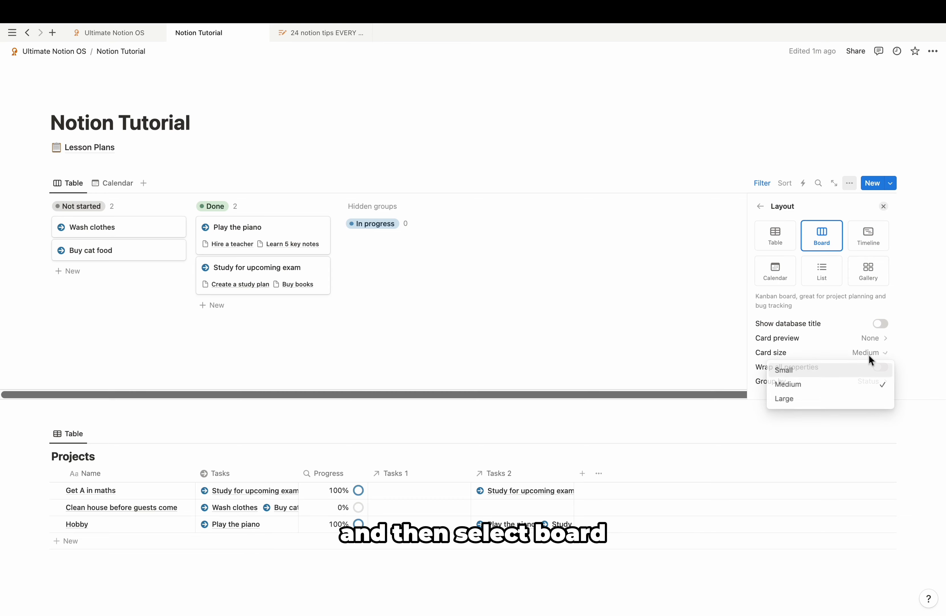
left_click(856, 383)
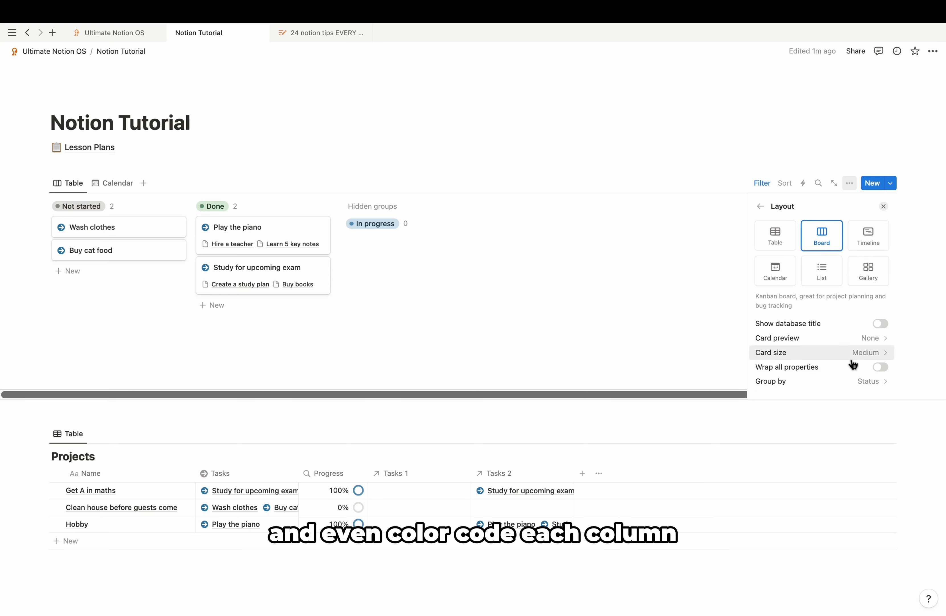
Step: Turn on Color columns and move the Buy cat food card to In progress
scroll(855, 362, "down", 2)
scroll(825, 356, "up", 1)
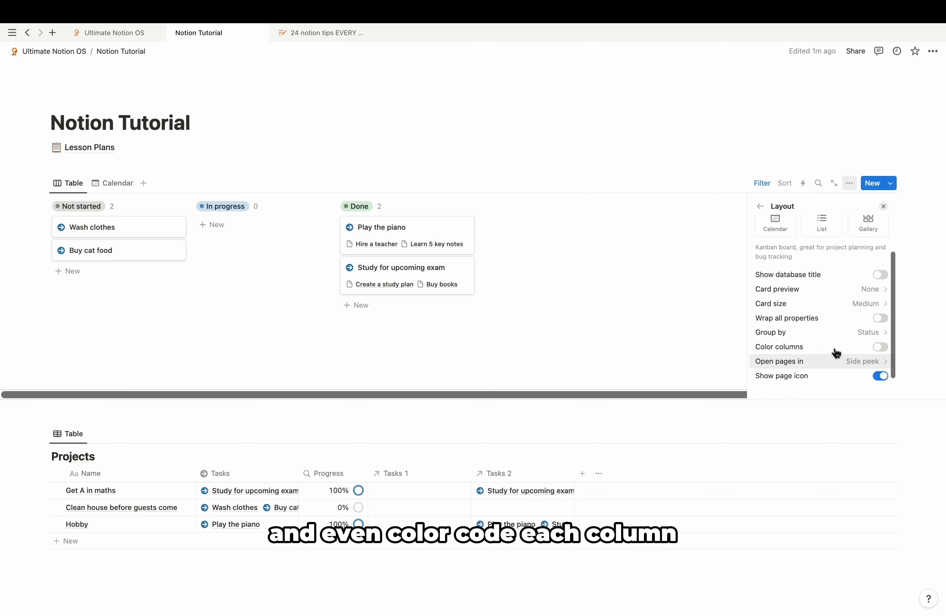
left_click(881, 351)
left_click(884, 207)
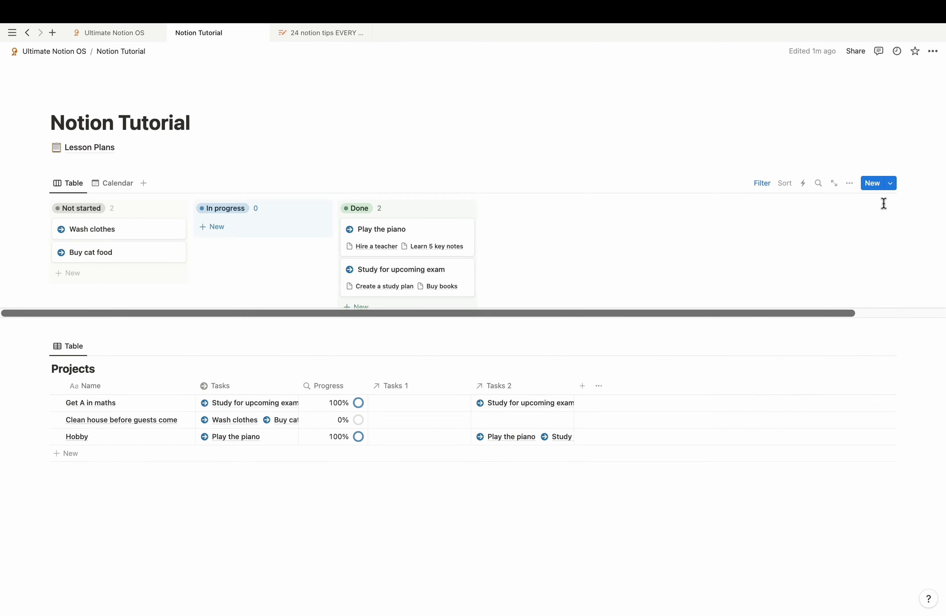
left_click_drag(118, 250, 387, 230)
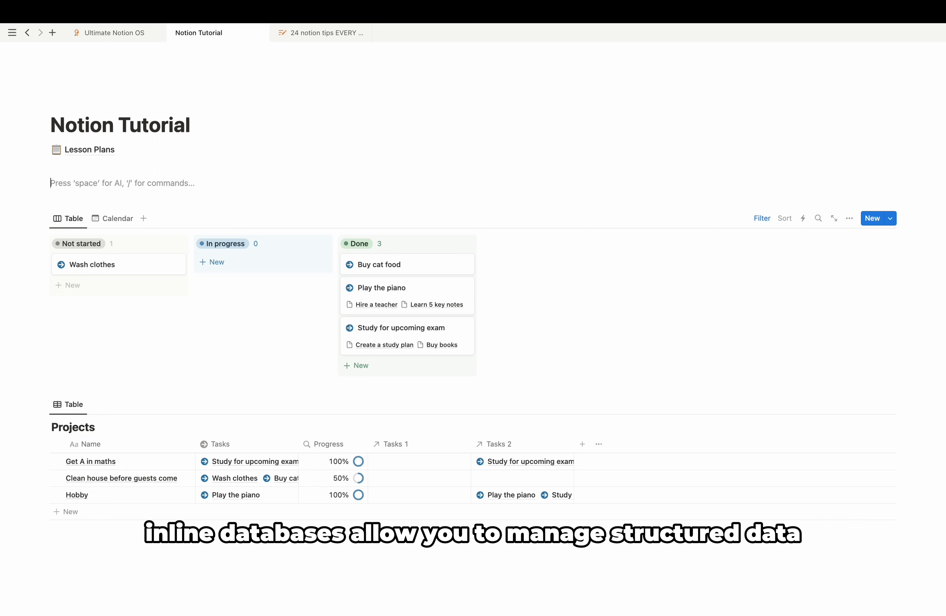
Step: Insert a new table database with the /table command under Lesson Plans
type("/tabl")
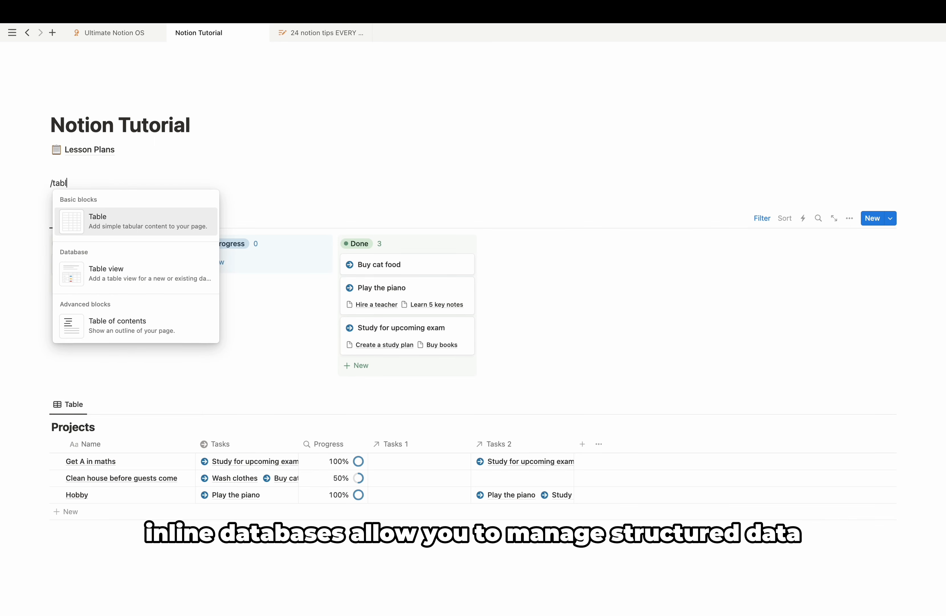
left_click(168, 272)
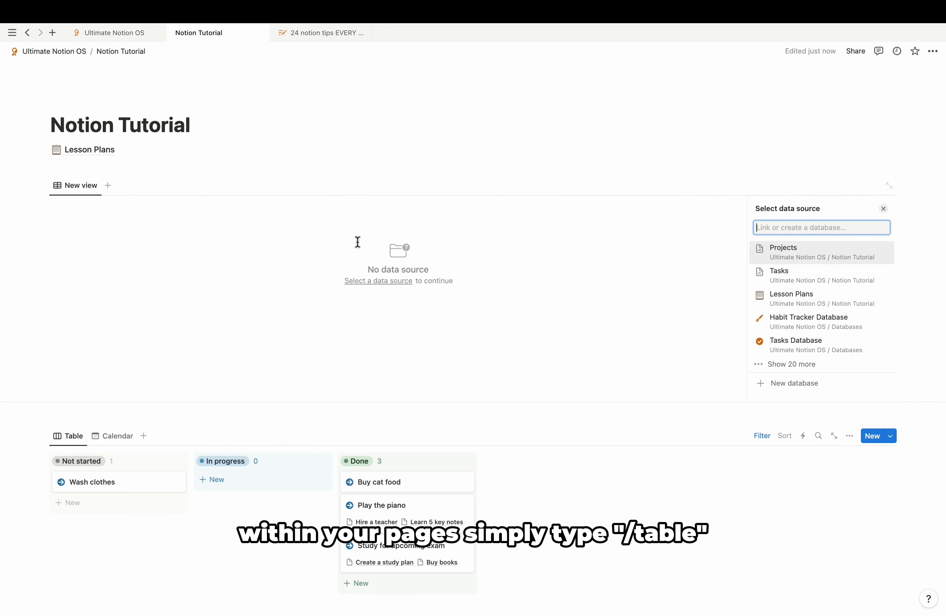
left_click(771, 385)
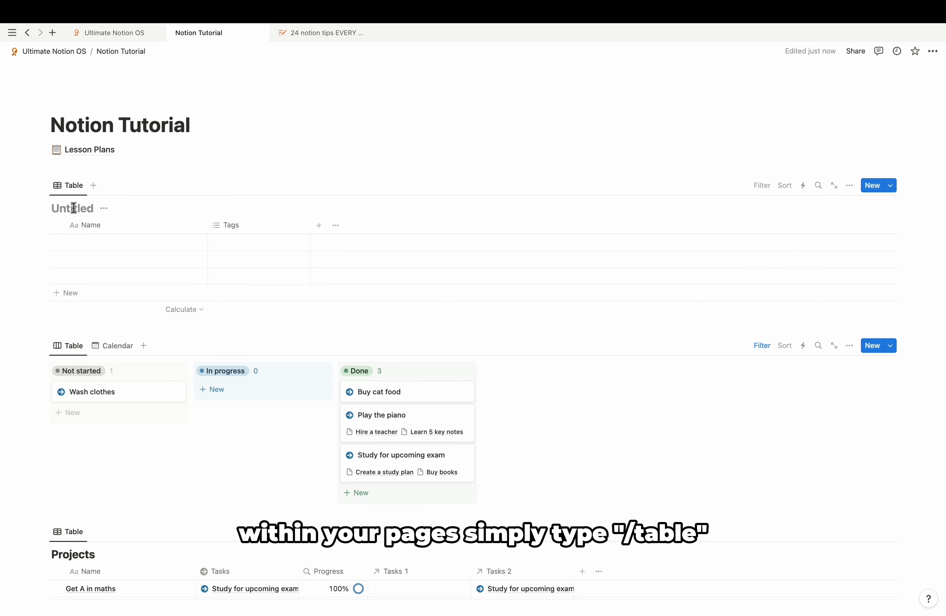
Step: Create a new board database, moving Card 1 to In progress and Card 3 to Complete
type("Example")
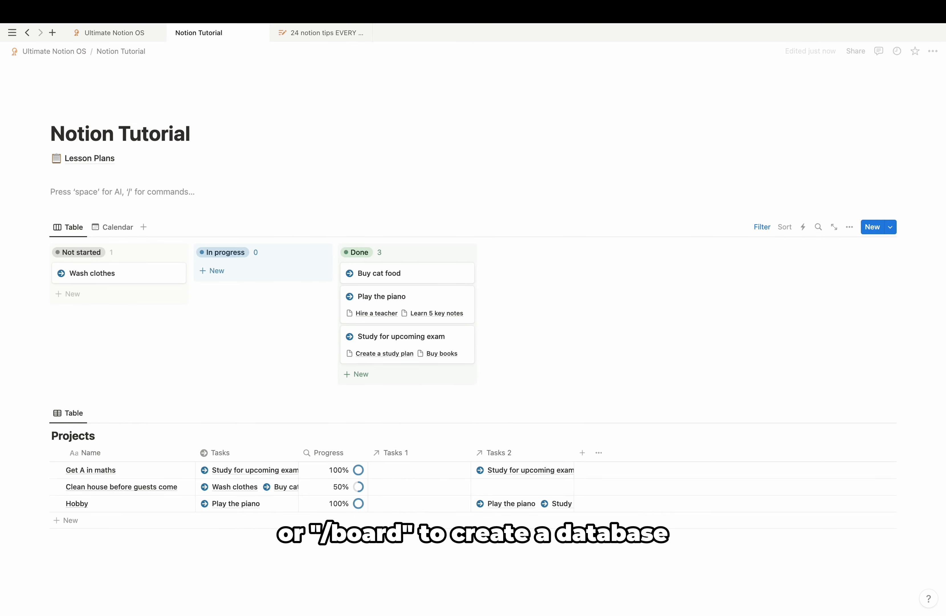
type("/board")
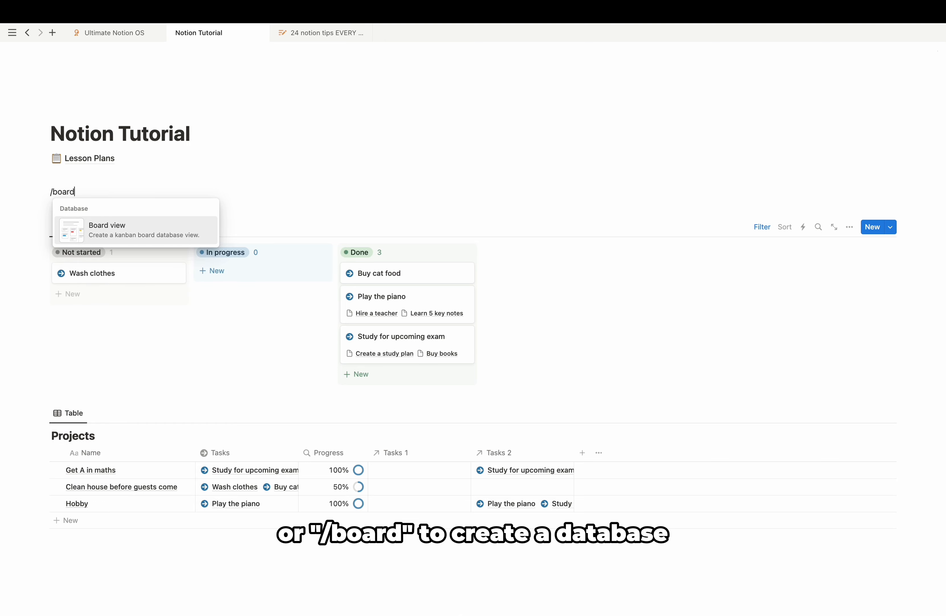
key("Return")
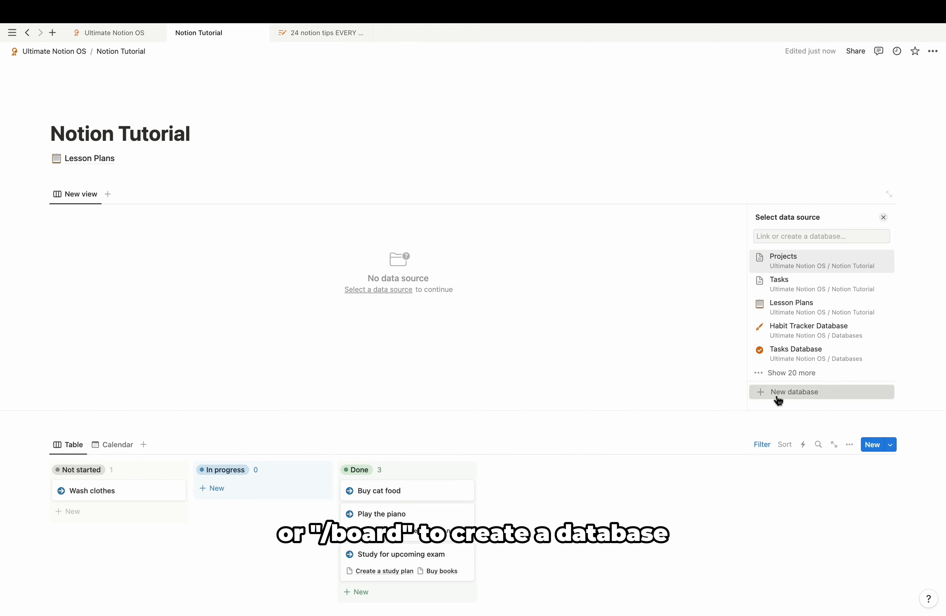
left_click(773, 393)
left_click_drag(112, 259, 231, 254)
left_click_drag(101, 285, 382, 266)
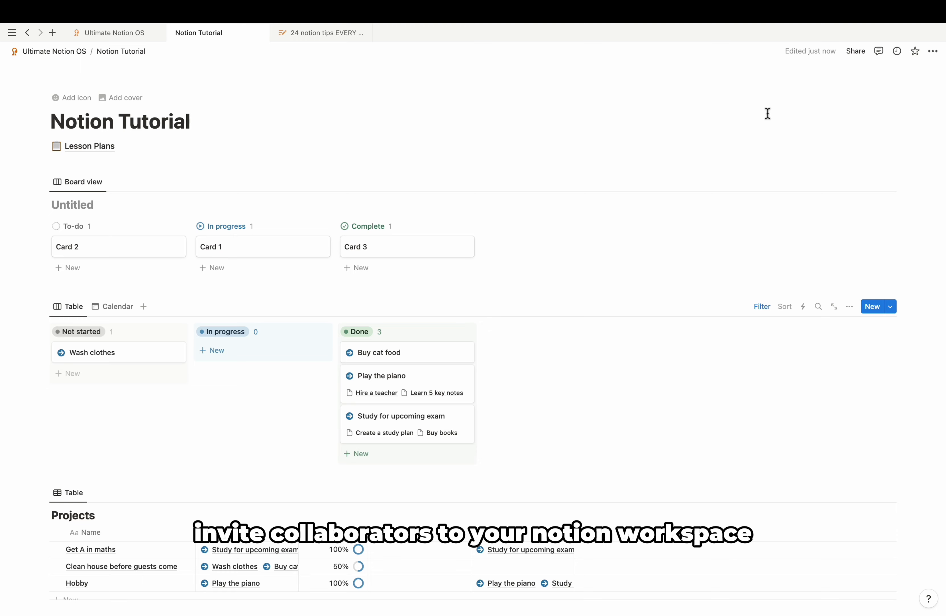
Step: Start inviting a contact by email from the Share panel, then back out
left_click(856, 60)
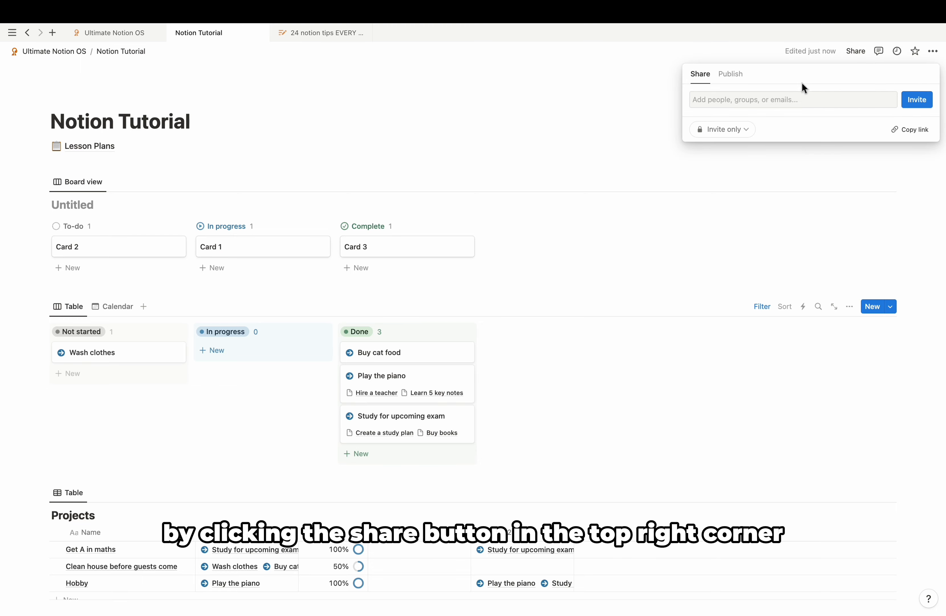
left_click(785, 96)
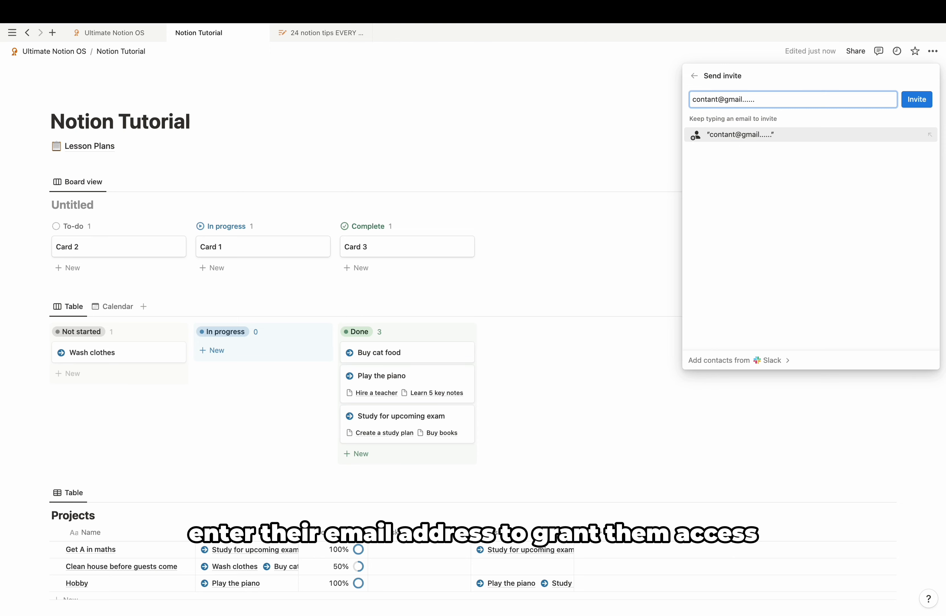
left_click(695, 76)
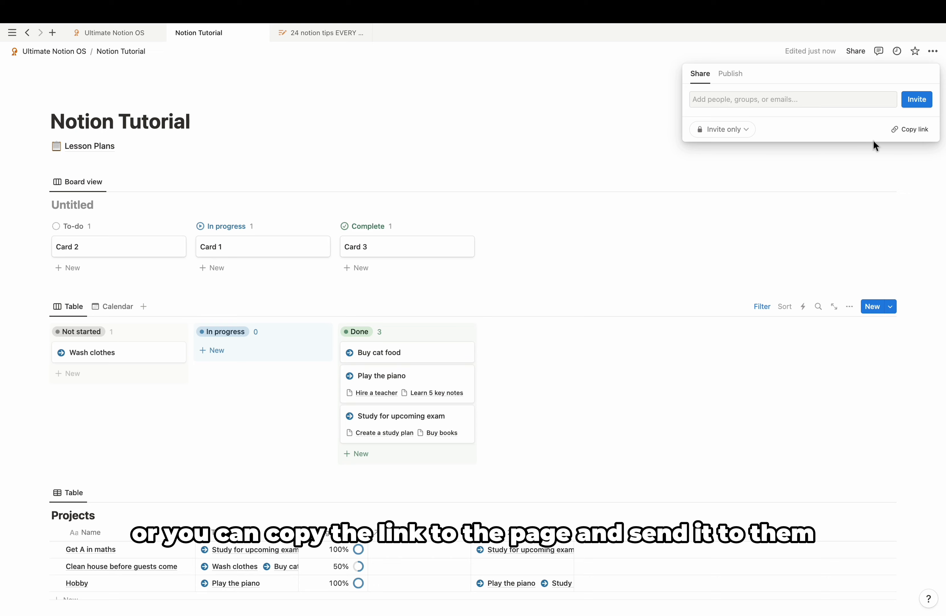
Step: Copy the page link and confirm access is still Invite only
left_click(918, 132)
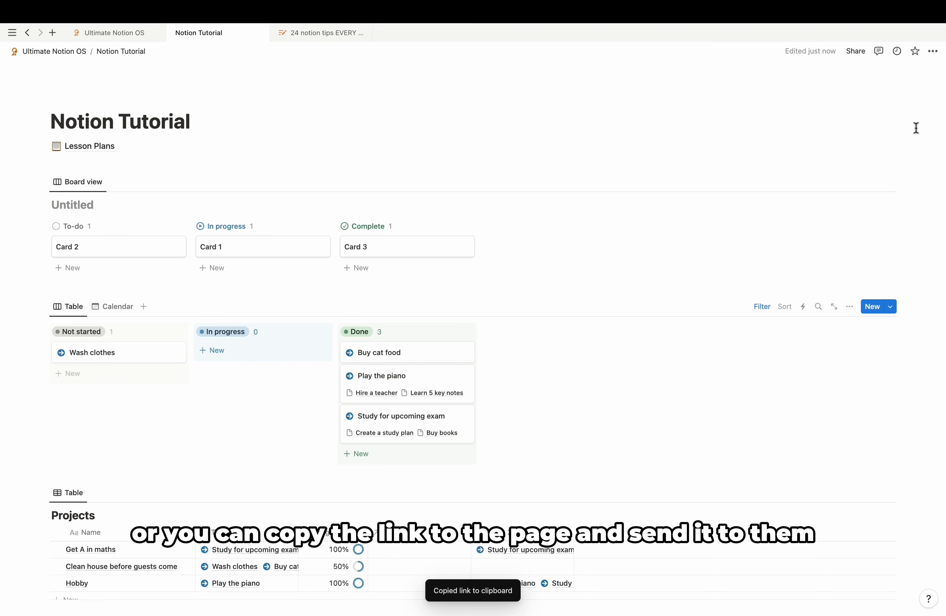
left_click(855, 61)
left_click(724, 128)
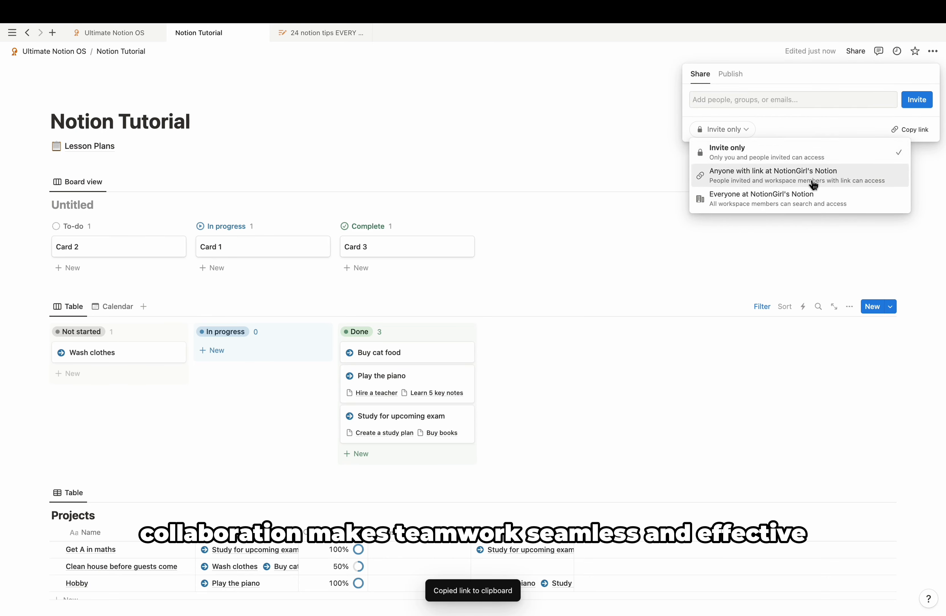
left_click(846, 131)
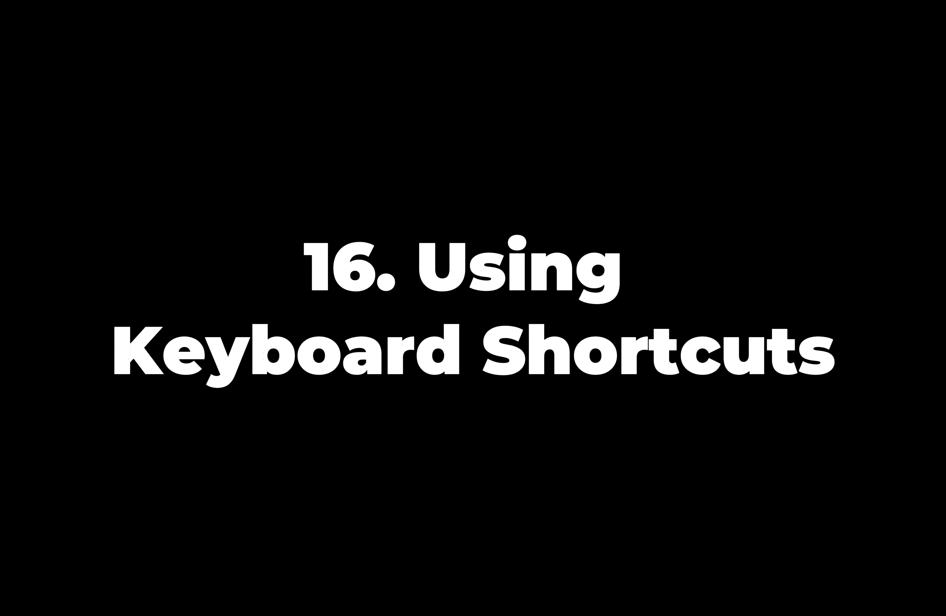
Step: Add an empty block under Lesson Plans, browsing the / block menu and Cmd+/ actions
type("/")
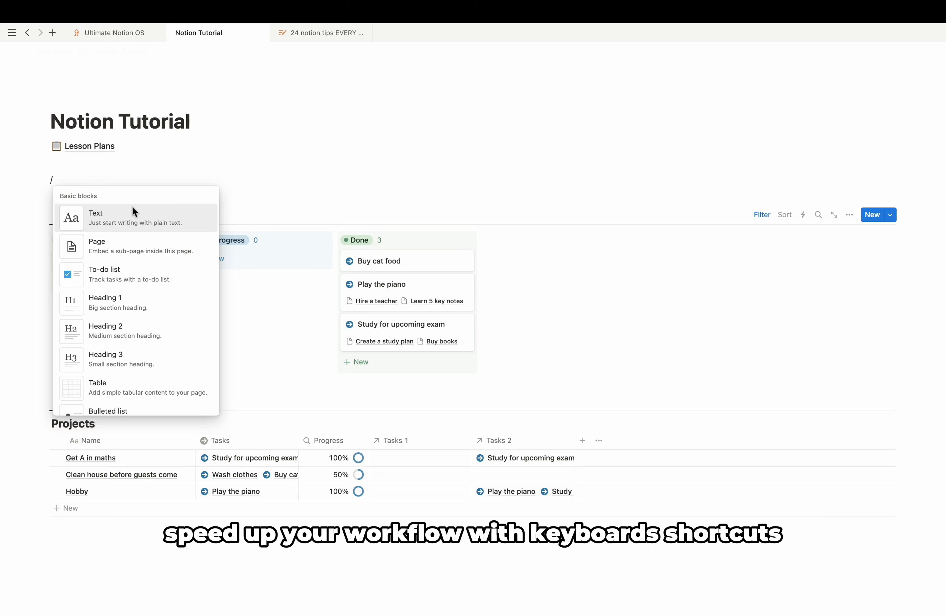
scroll(137, 369, "down", 2)
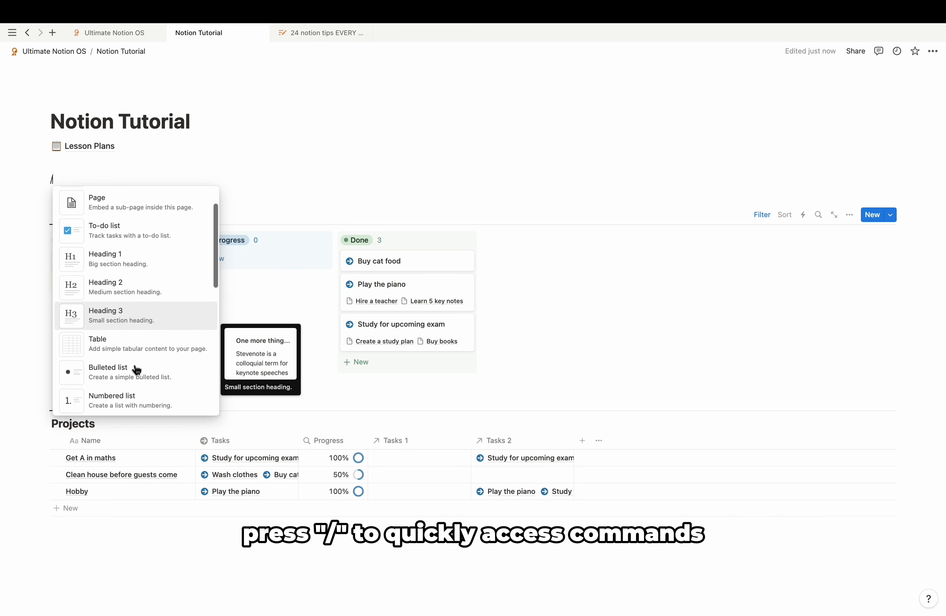
scroll(136, 369, "down", 1)
scroll(136, 370, "up", 2)
left_click(124, 178)
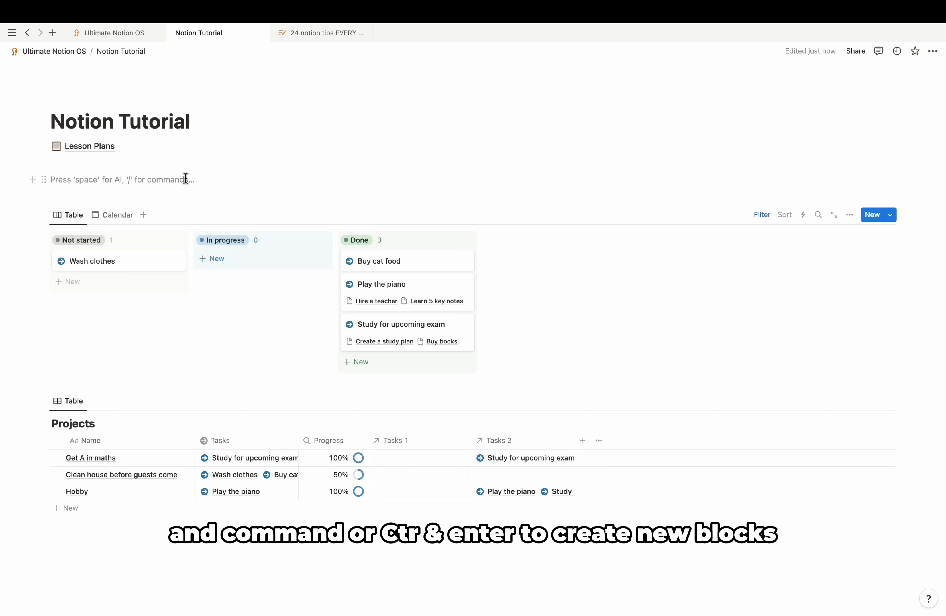
key("super+slash")
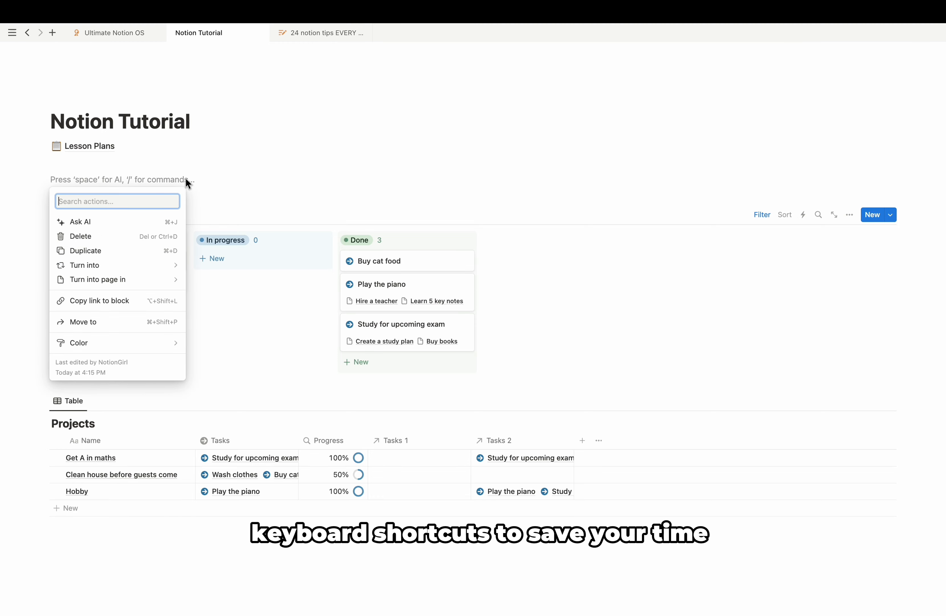
left_click(225, 178)
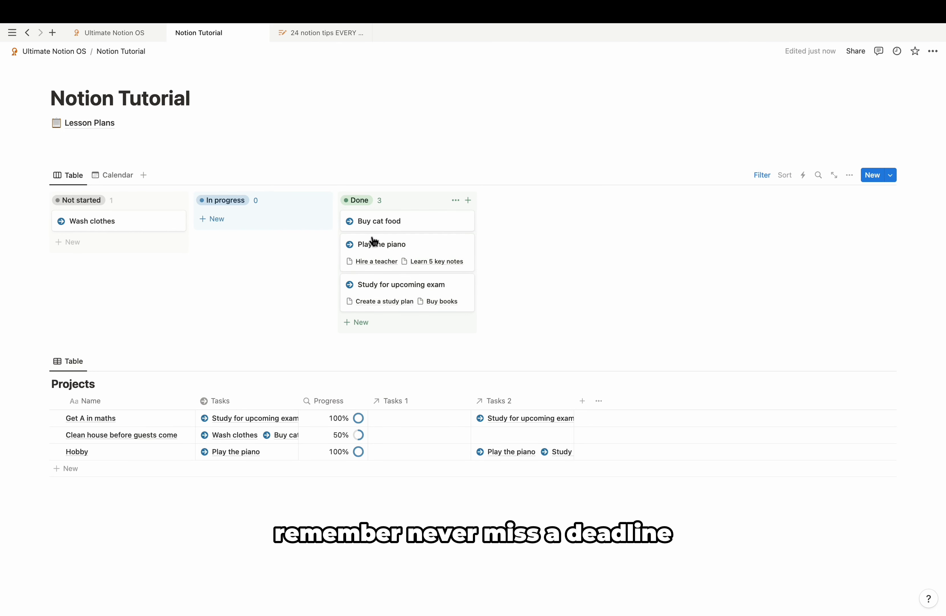
Step: Give the Play the piano task's March 15, 2024 date a 1 day before reminder
left_click(393, 244)
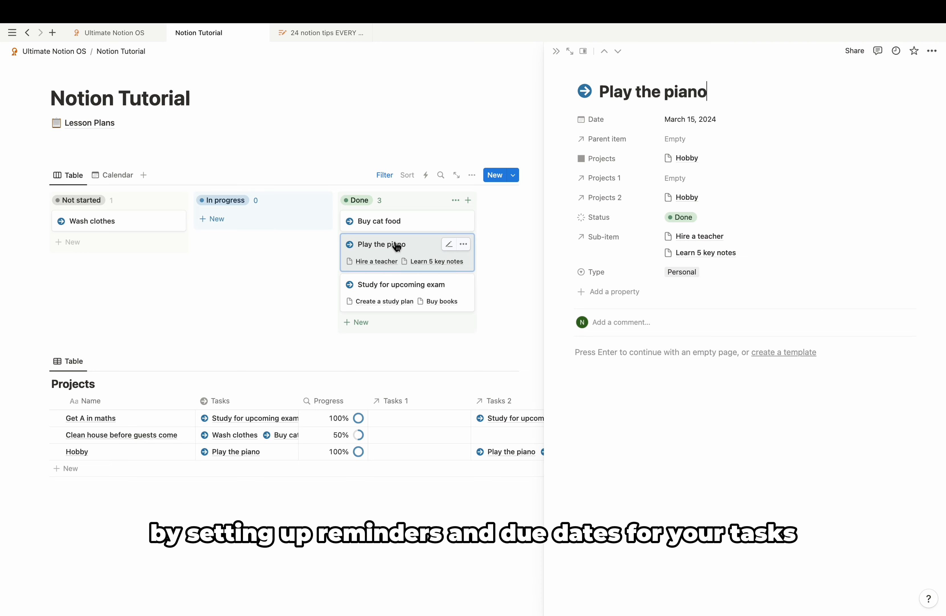
left_click(695, 122)
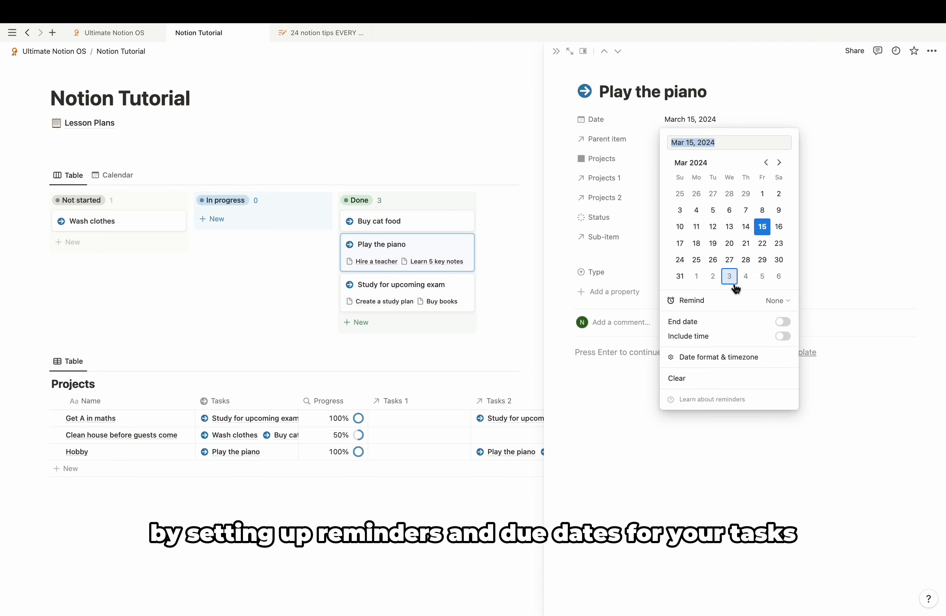
left_click(773, 300)
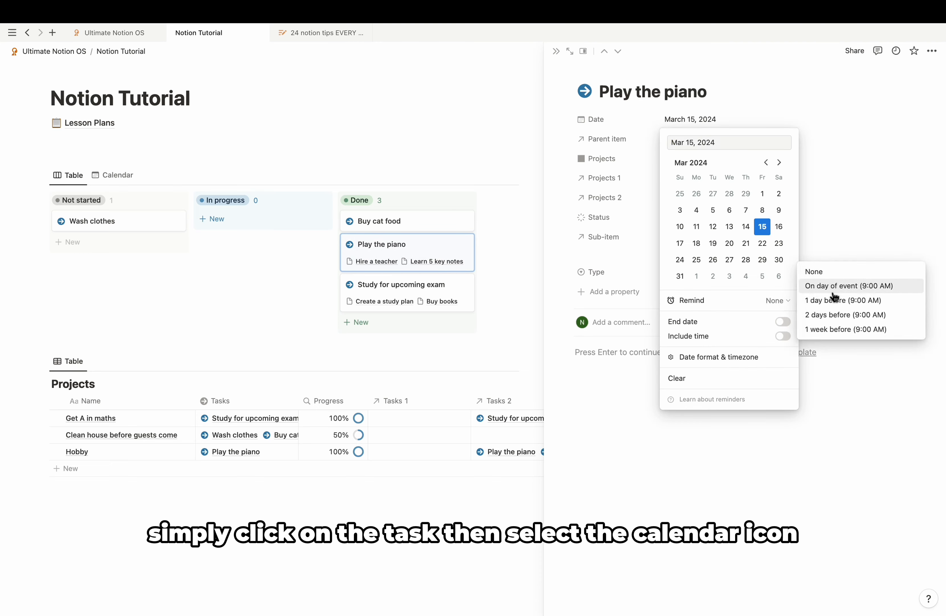
left_click(842, 301)
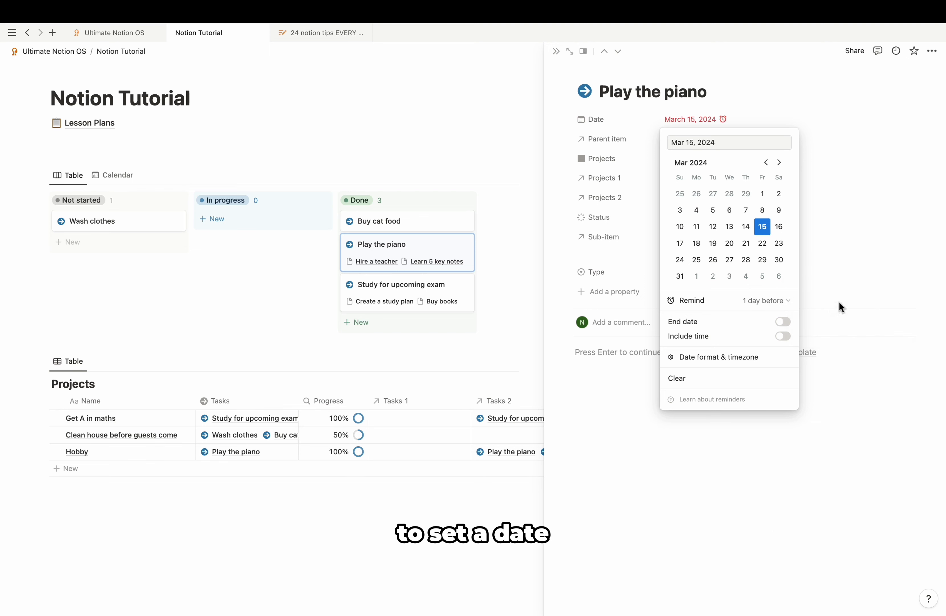
left_click(797, 106)
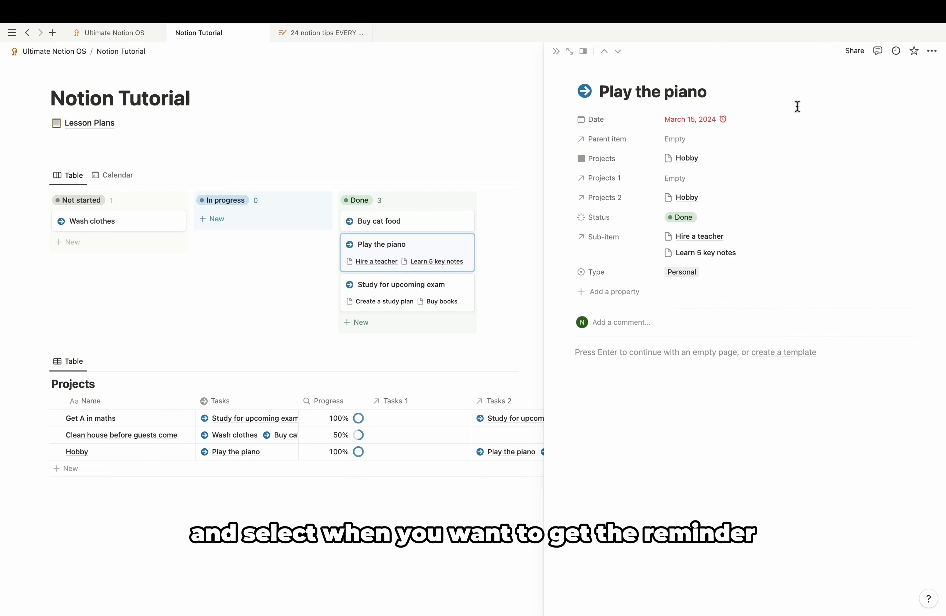
left_click(714, 120)
left_click(766, 302)
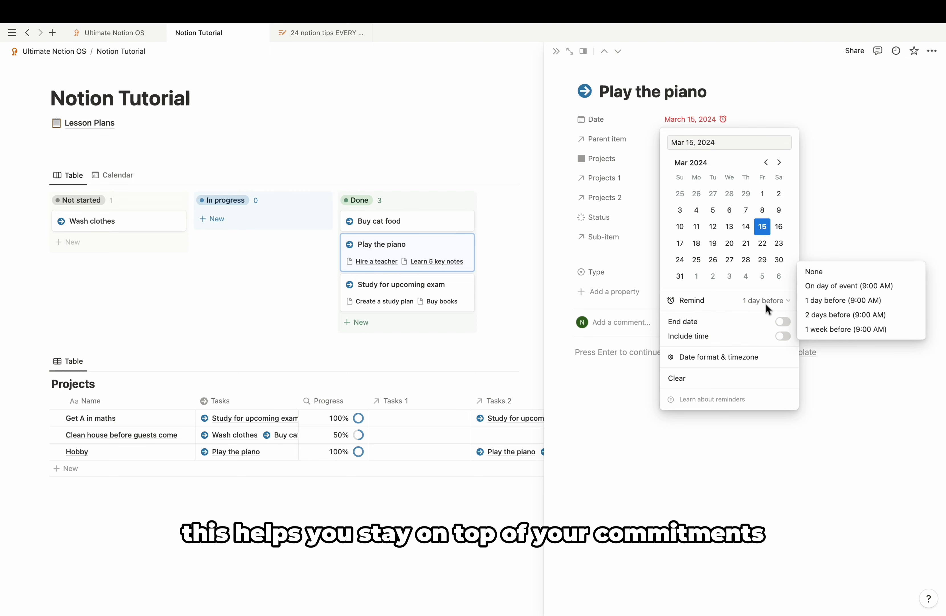
left_click(843, 286)
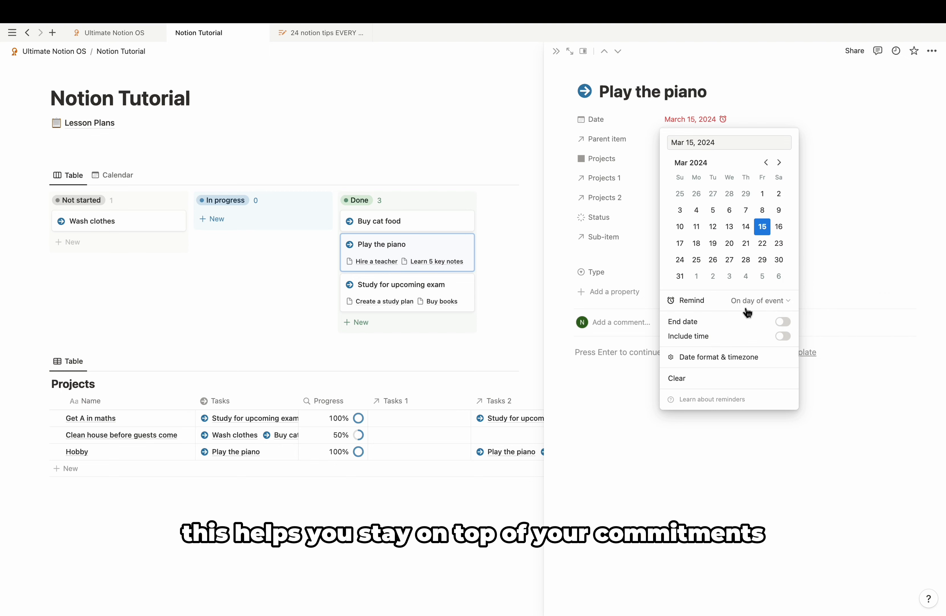
left_click(750, 302)
left_click(813, 300)
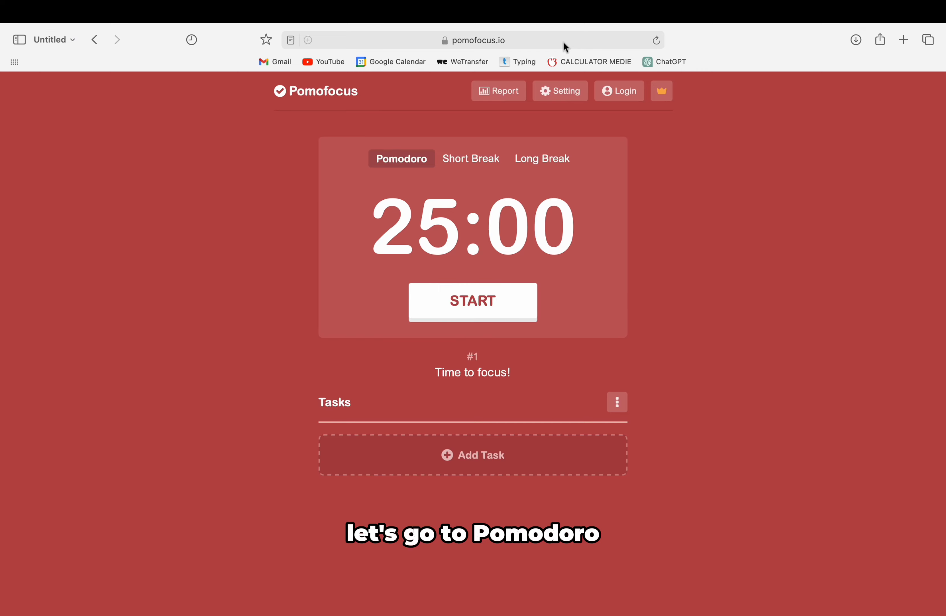
Step: Copy the pomofocus.io URL in Safari and type /embed under Lesson Plans
left_click(563, 42)
key("super+c")
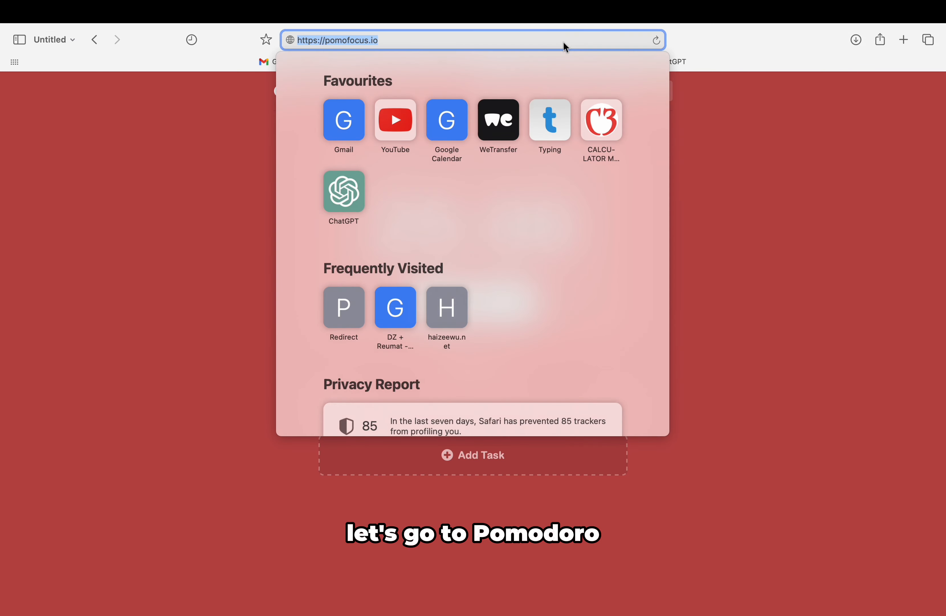
left_click(727, 160)
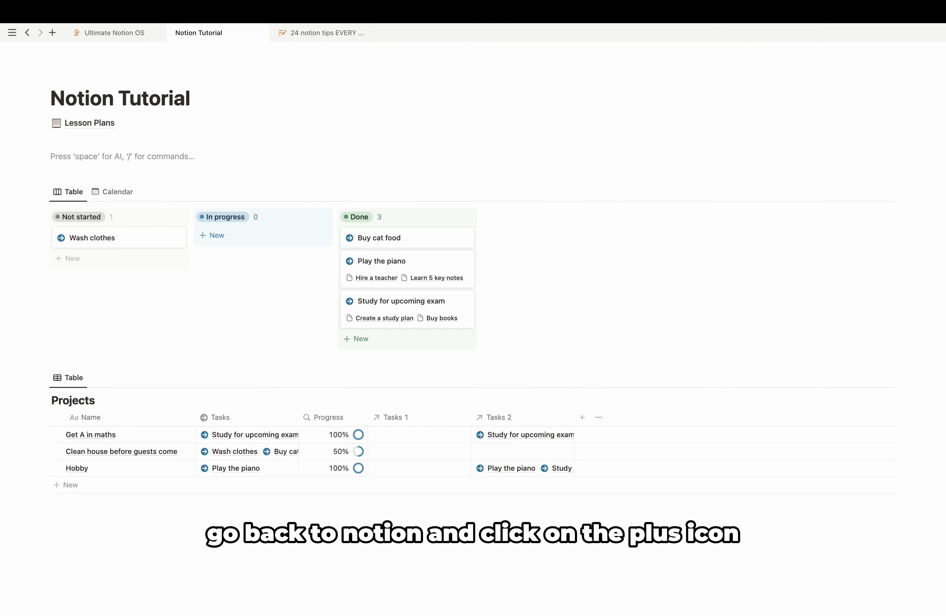
type("/embed")
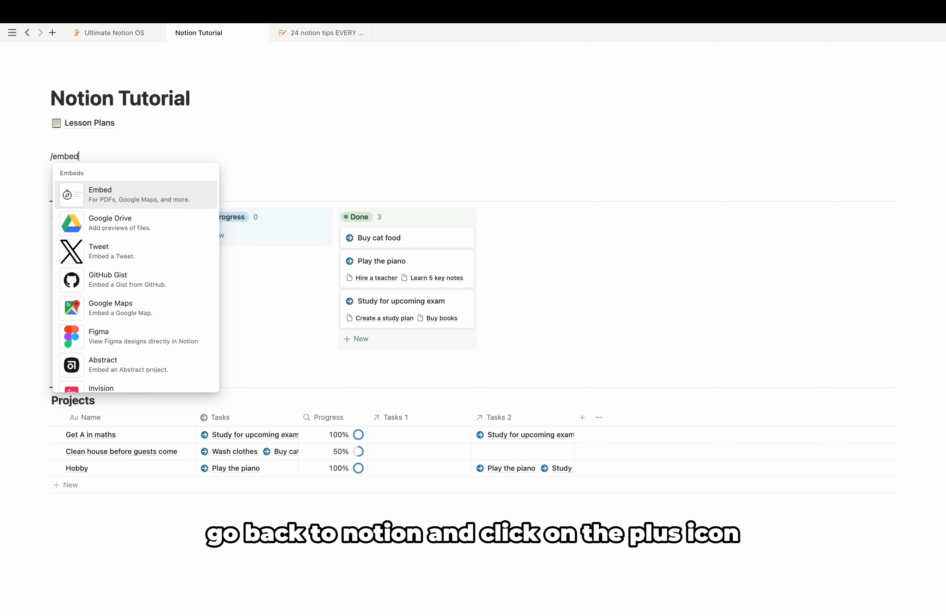
Step: Embed the pomofocus.io timer and narrow it to sit beside the task board
left_click(148, 197)
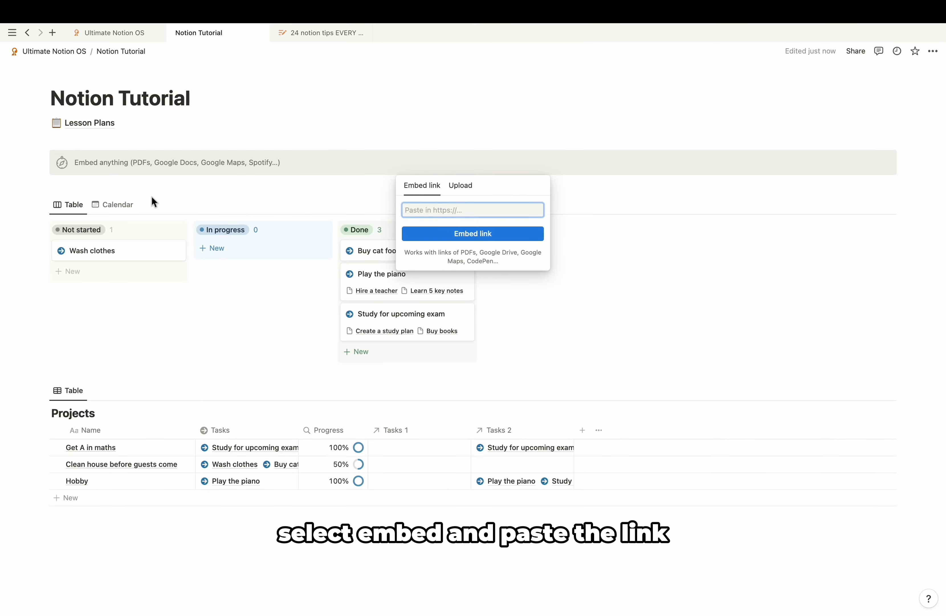
key("super+v")
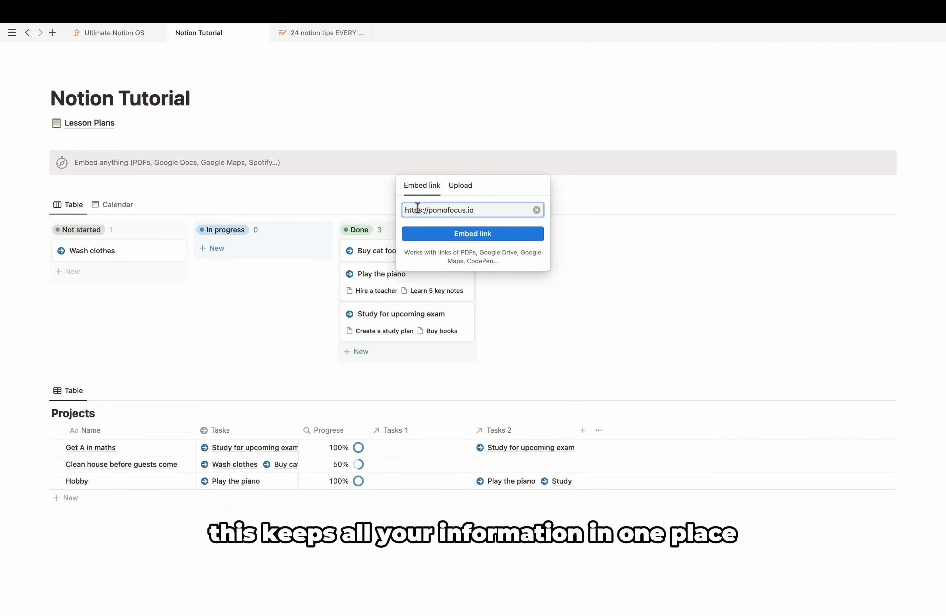
left_click(439, 233)
left_click_drag(893, 274, 642, 280)
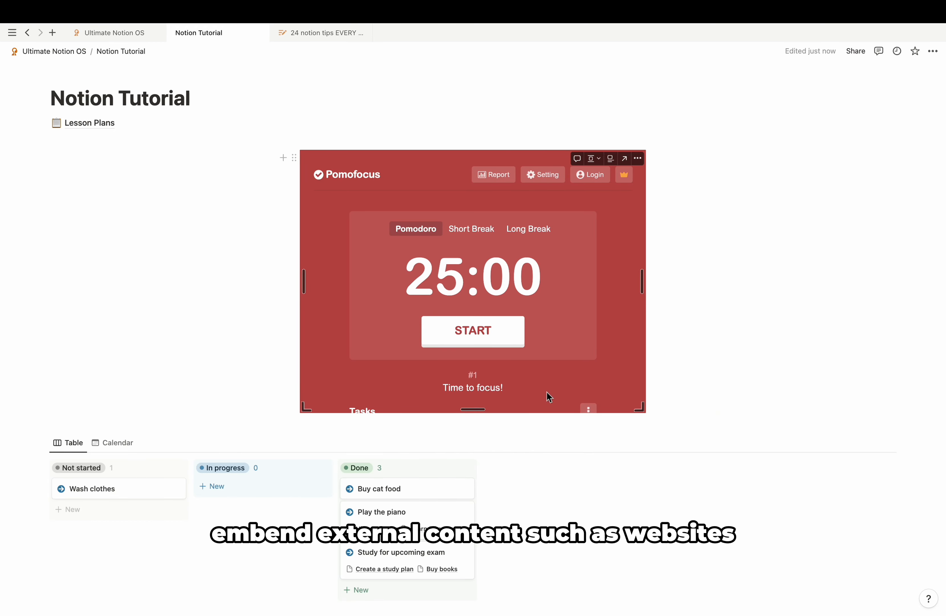
Step: Start the embedded Pomofocus countdown from 25:00
scroll(507, 312, "down", 6)
scroll(506, 313, "up", 6)
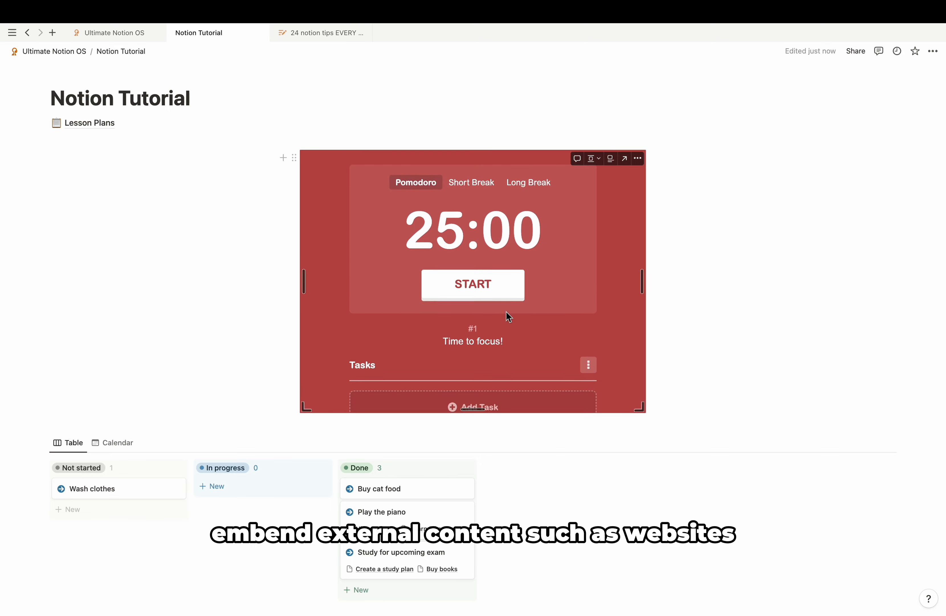
left_click(484, 334)
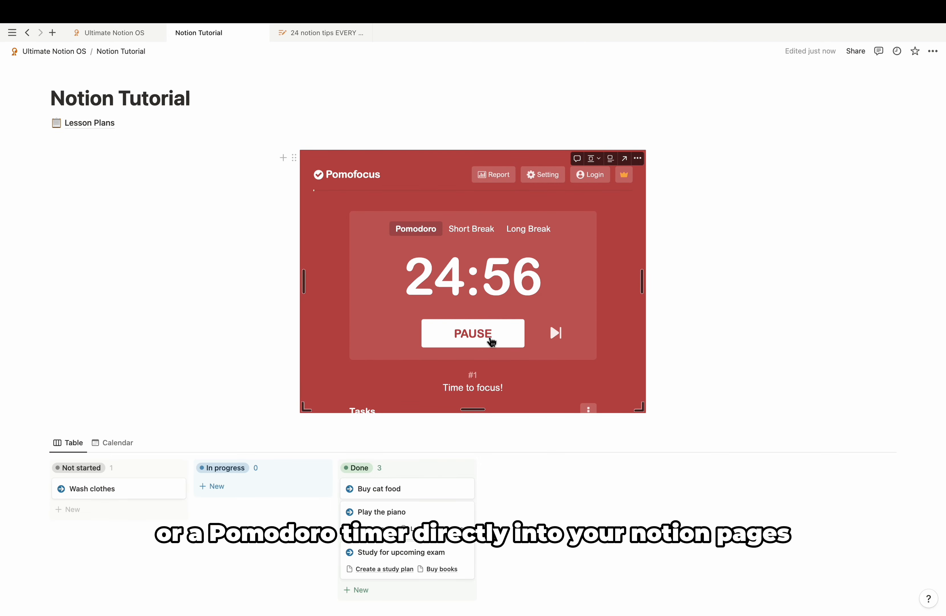
scroll(491, 340, "down", 2)
scroll(490, 337, "up", 2)
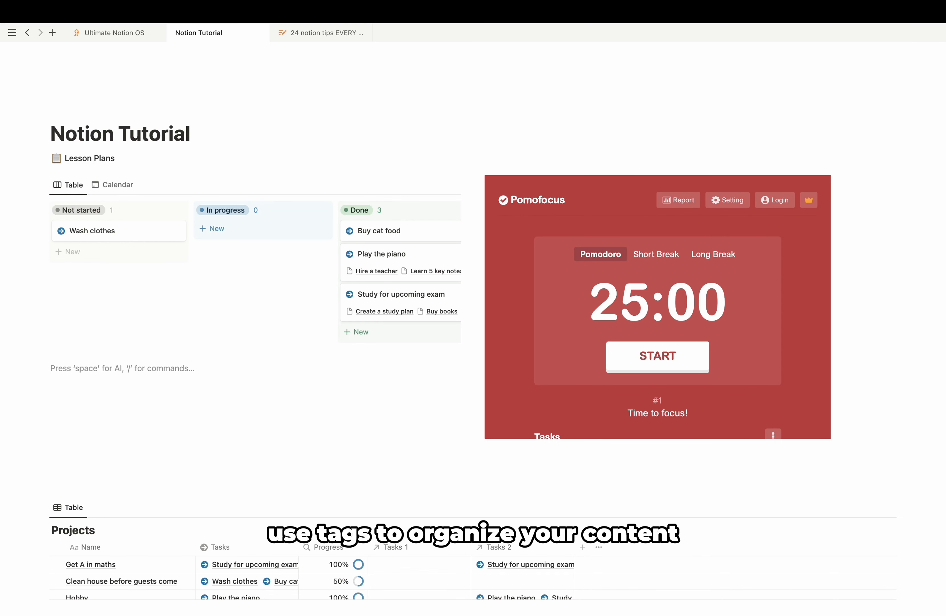
Step: Type @ below the task board and browse the Invite and Remind tomorrow 9am mention options
type("@")
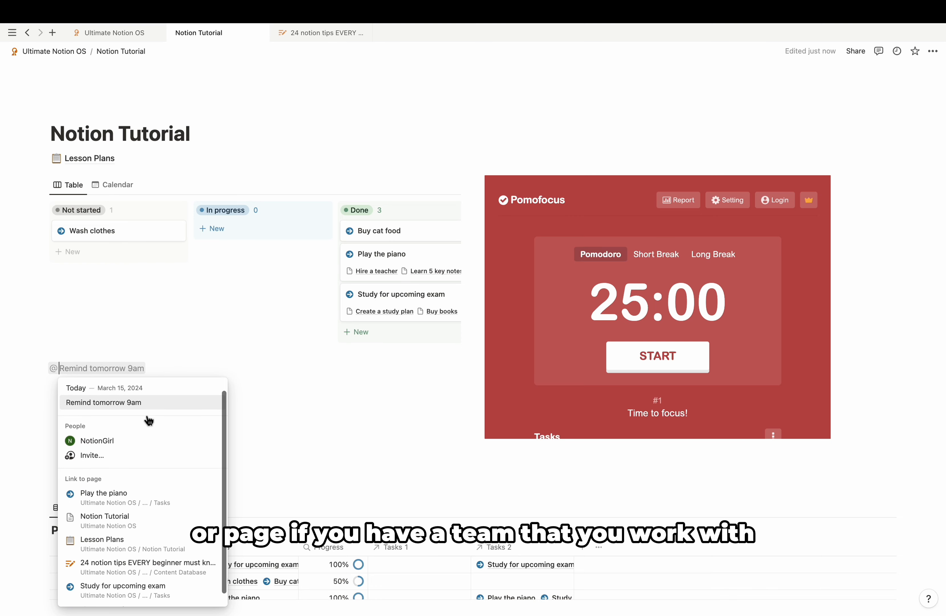
scroll(146, 430, "down", 1)
left_click(136, 451)
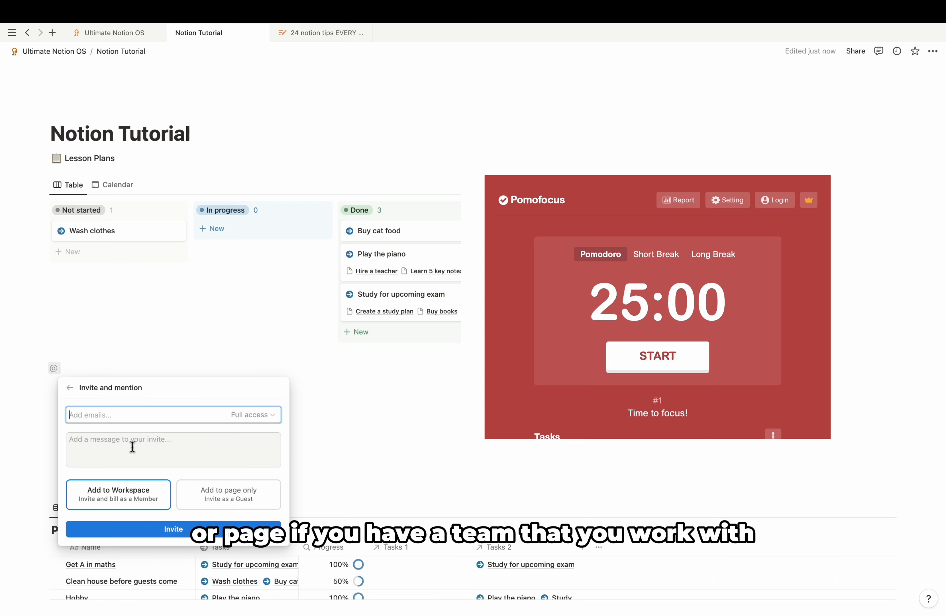
left_click(70, 387)
scroll(140, 491, "down", 1)
scroll(137, 489, "up", 1)
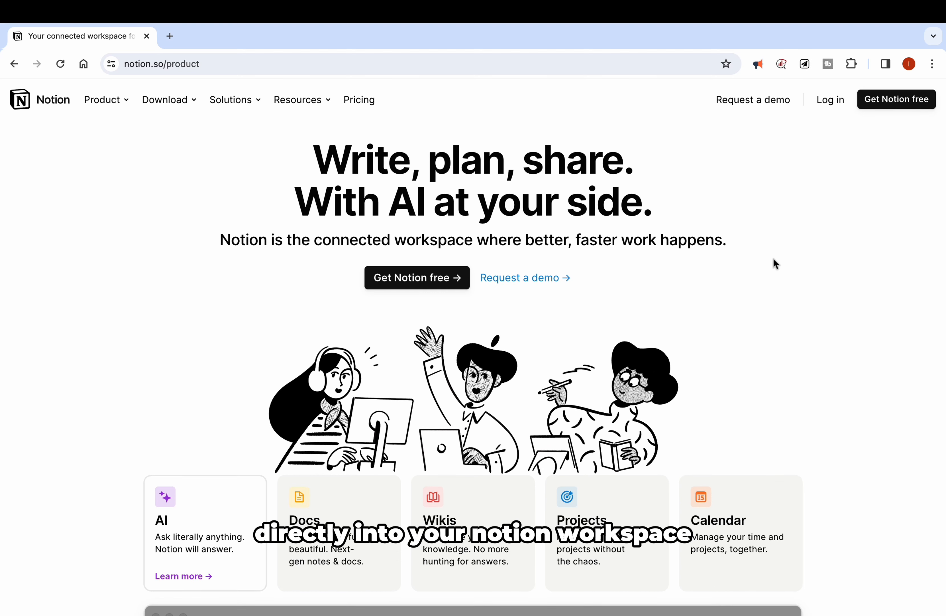
Step: Open Notion Web Clipper on the product page and set its Date to 15 Mar 2024
left_click(804, 64)
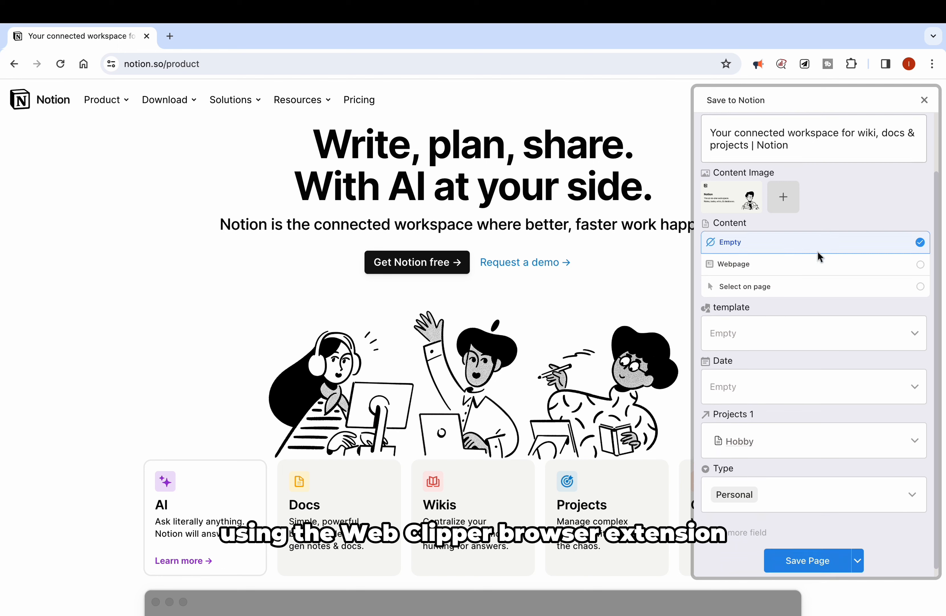
left_click(770, 335)
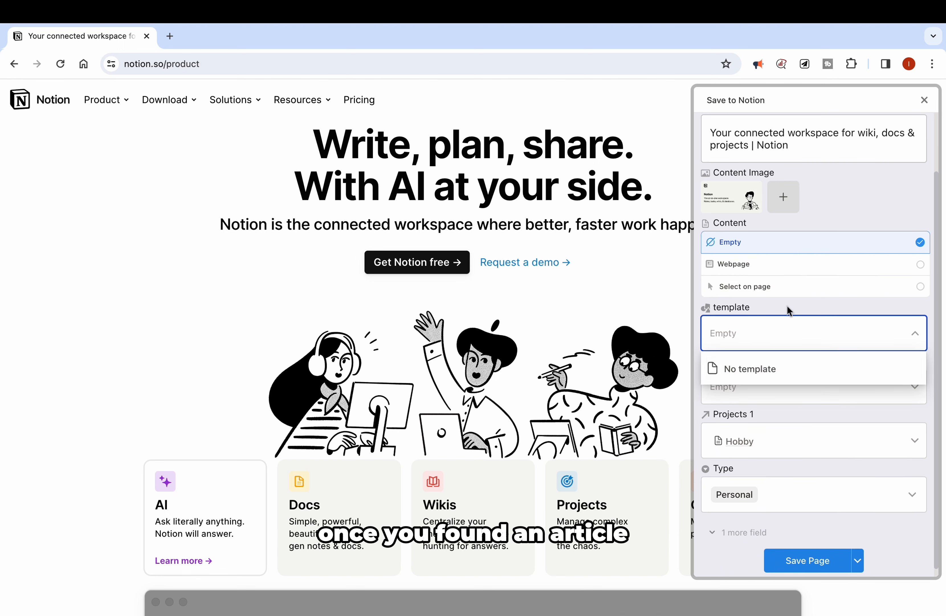
scroll(788, 311, "down", 1)
left_click(780, 381)
left_click(803, 251)
left_click(887, 355)
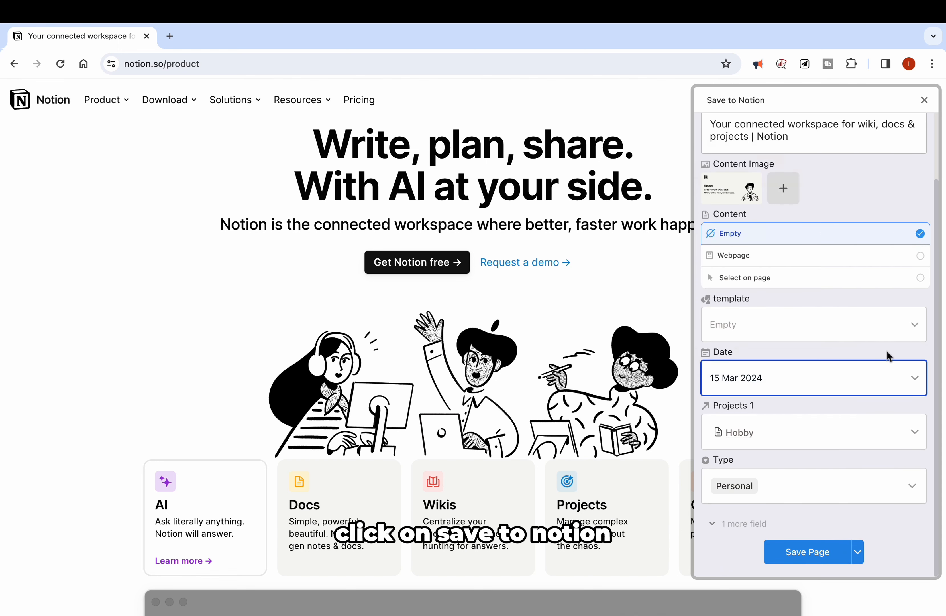
Step: Keep the Hobby project link and Personal type, save the page, and open the clipped task
left_click(853, 433)
left_click(824, 479)
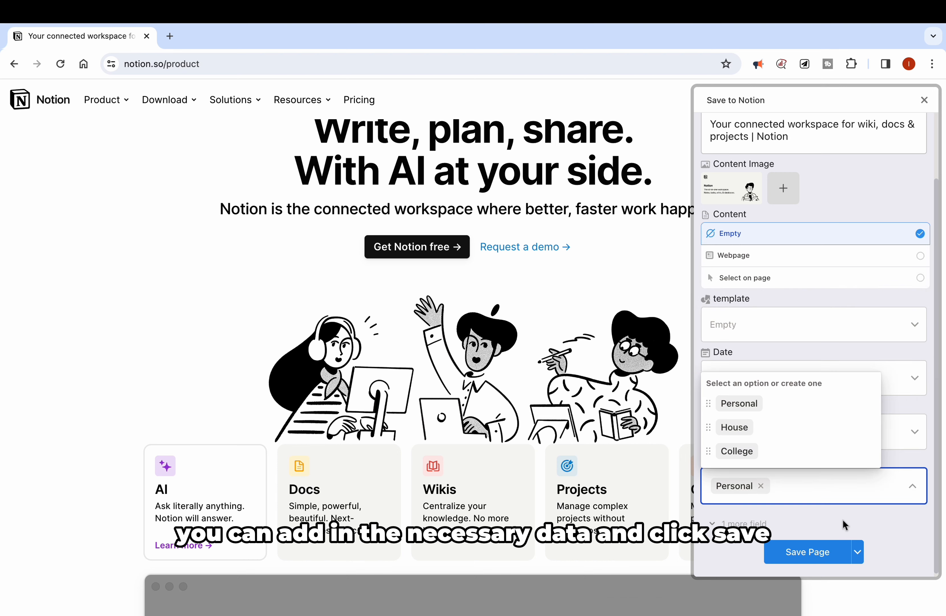
left_click(844, 524)
scroll(820, 520, "down", 2)
left_click(811, 554)
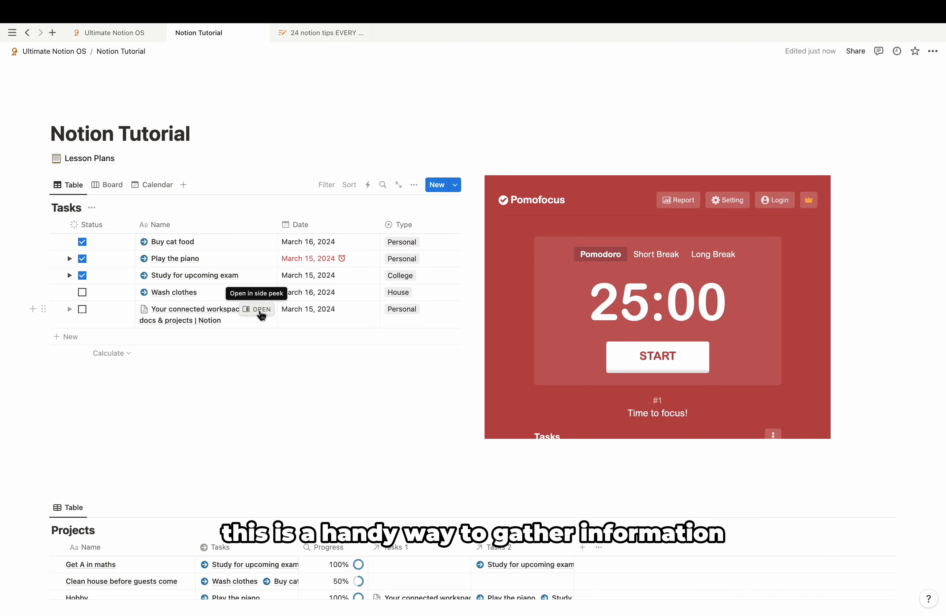
left_click(261, 311)
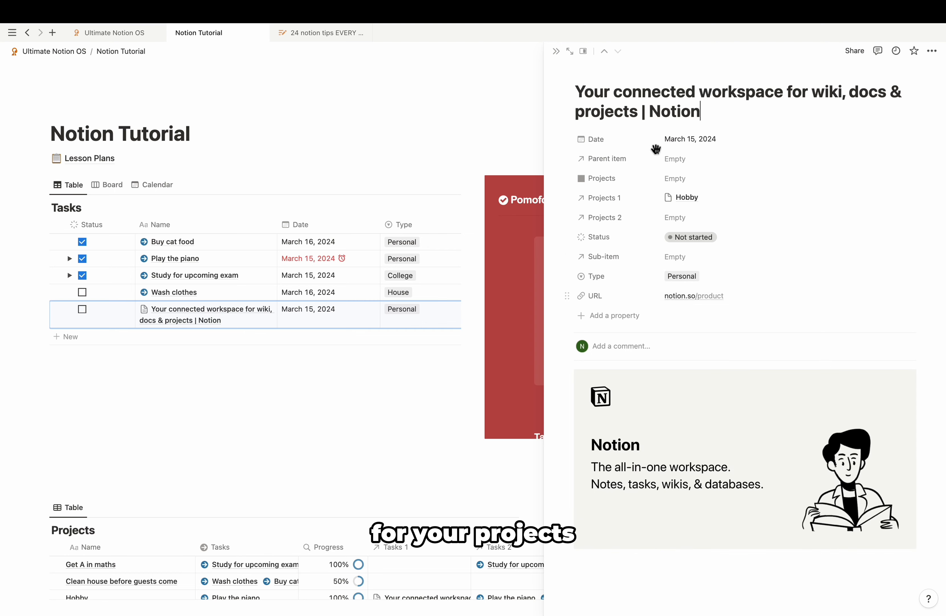
Step: Close the clipped task's side peek and set Appearance to Dark in My settings
left_click(557, 51)
scroll(333, 308, "right", 3)
scroll(334, 308, "left", 3)
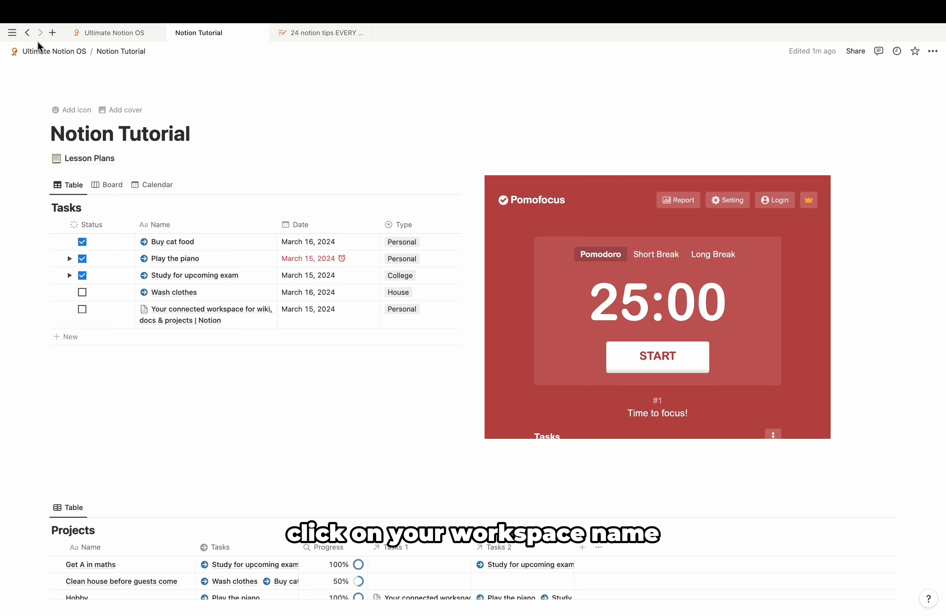
mouse_move(14, 37)
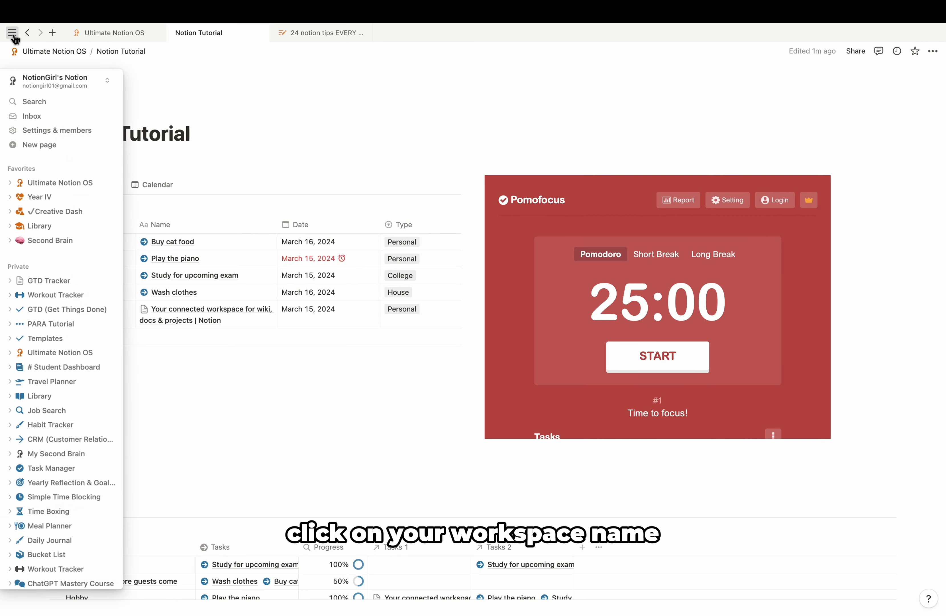
left_click(53, 137)
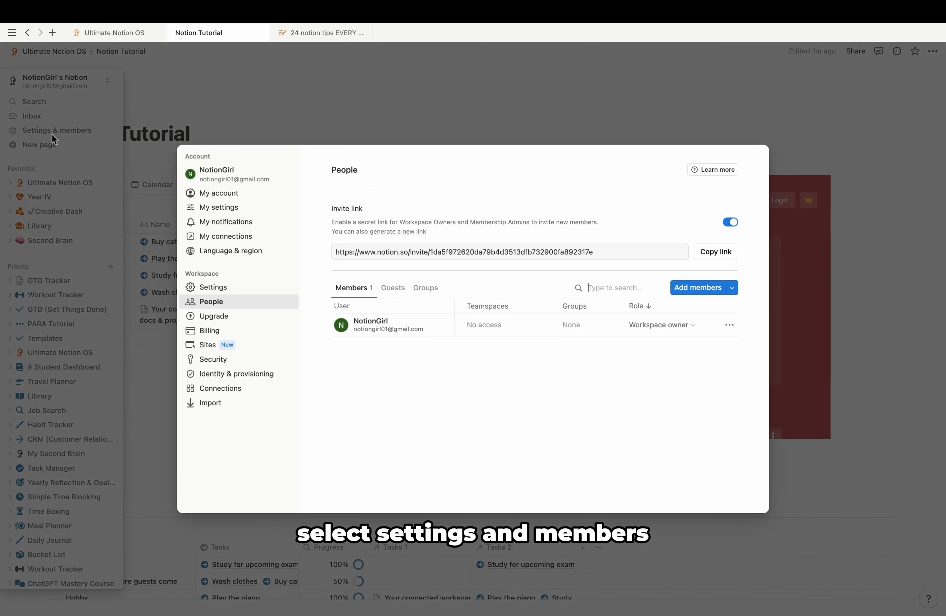
left_click(245, 211)
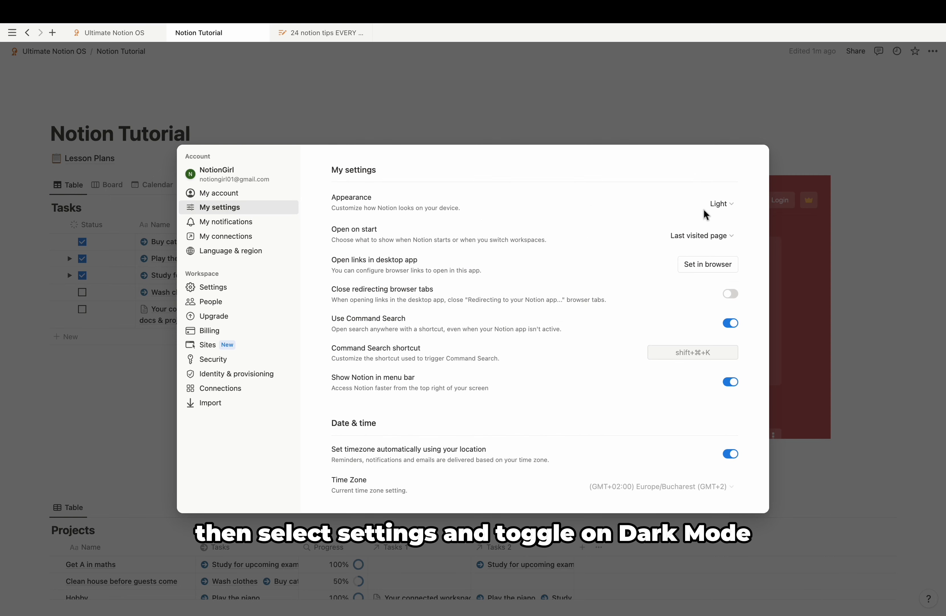
left_click(720, 204)
left_click(756, 219)
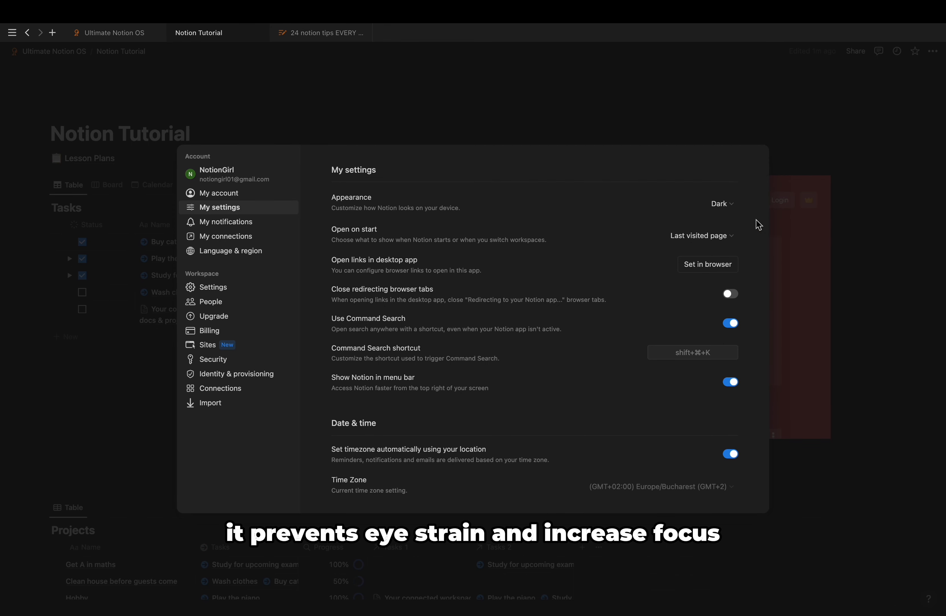
left_click(501, 125)
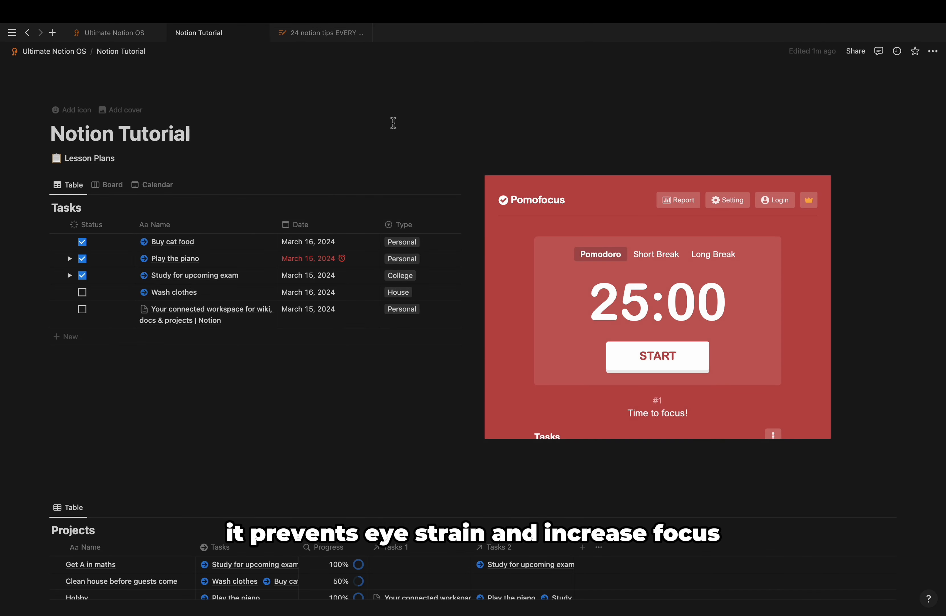
scroll(372, 126, "down", 3)
scroll(371, 126, "up", 3)
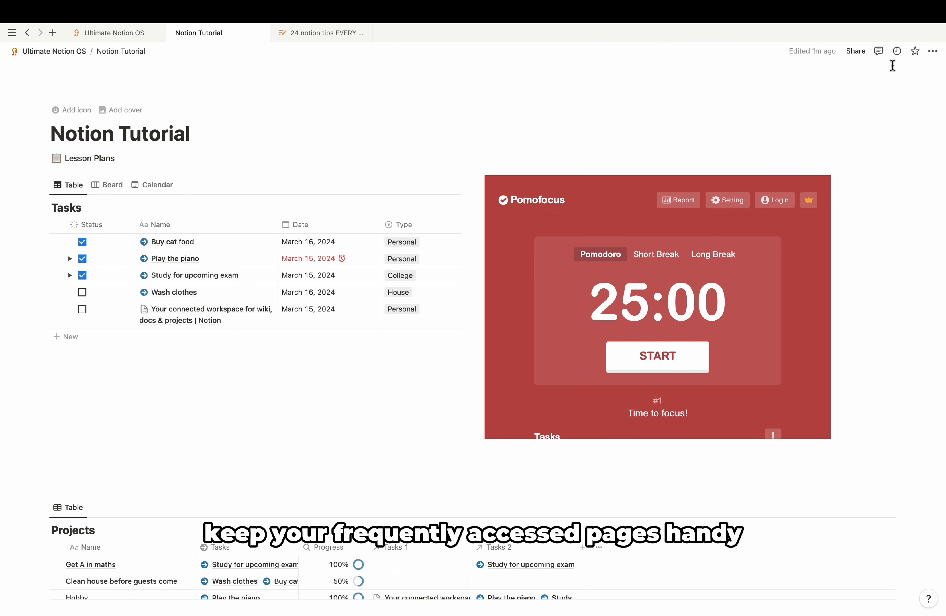
Step: Star the Notion Tutorial page and check it appears under sidebar Favorites
left_click(916, 51)
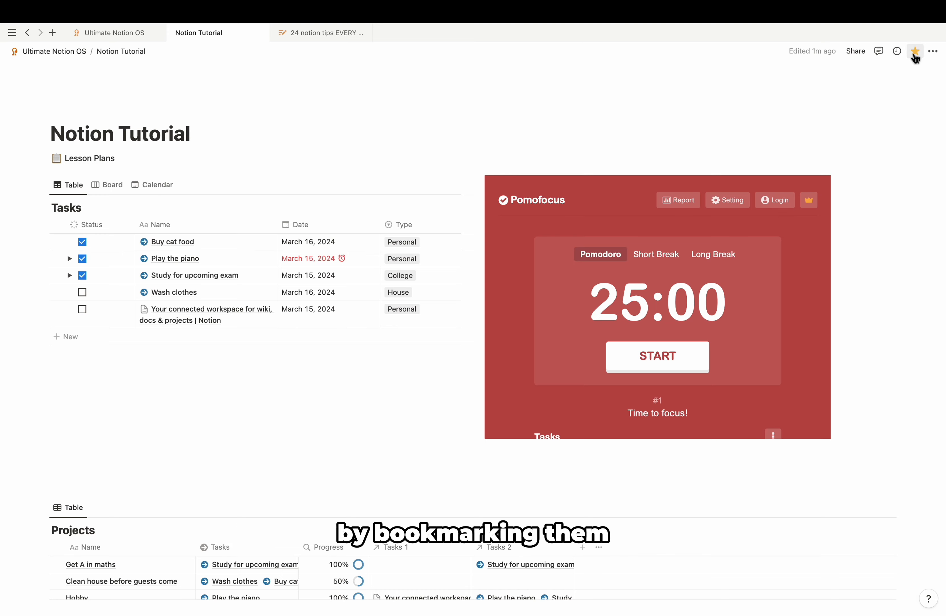
mouse_move(2, 195)
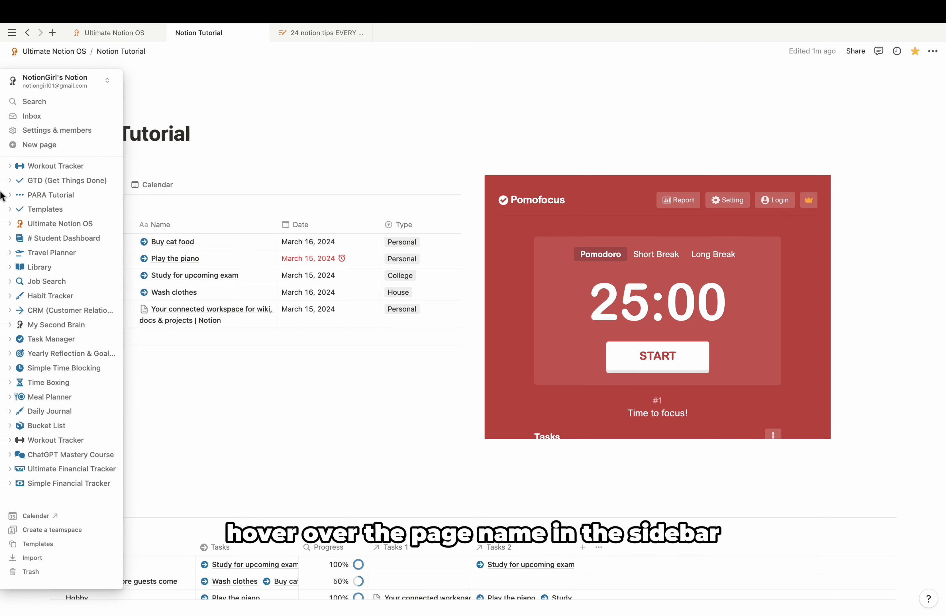
scroll(54, 222, "up", 4)
mouse_move(54, 185)
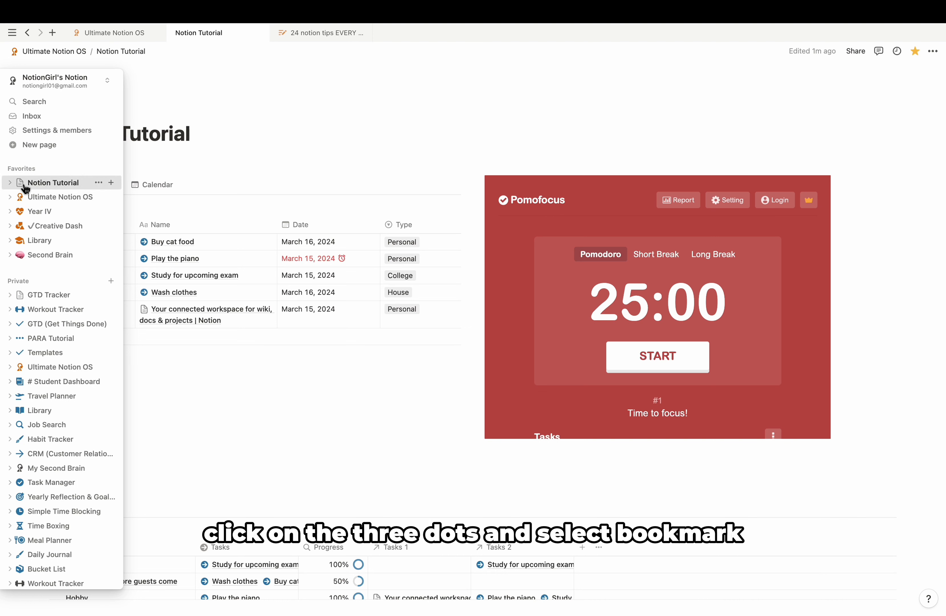
left_click(98, 182)
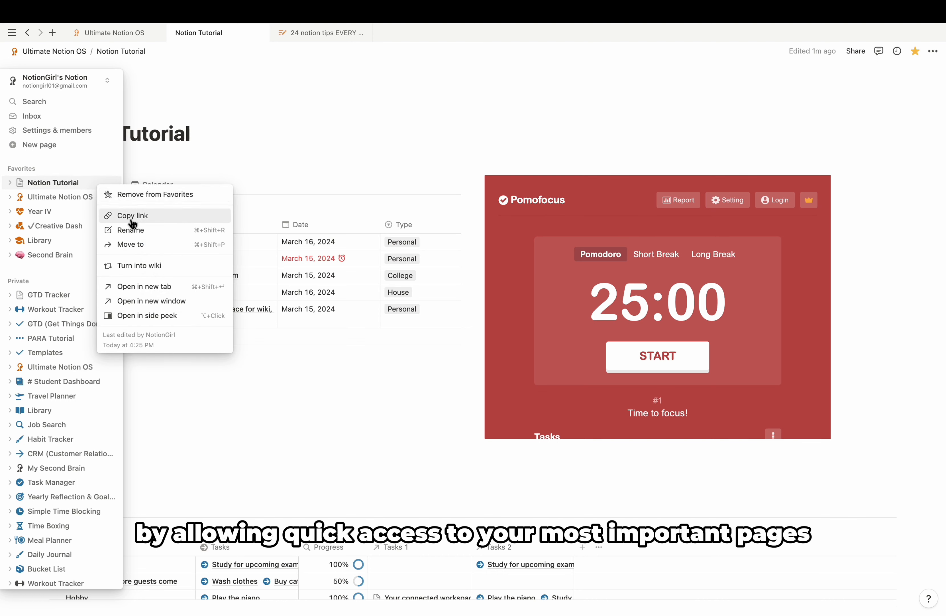
left_click(213, 177)
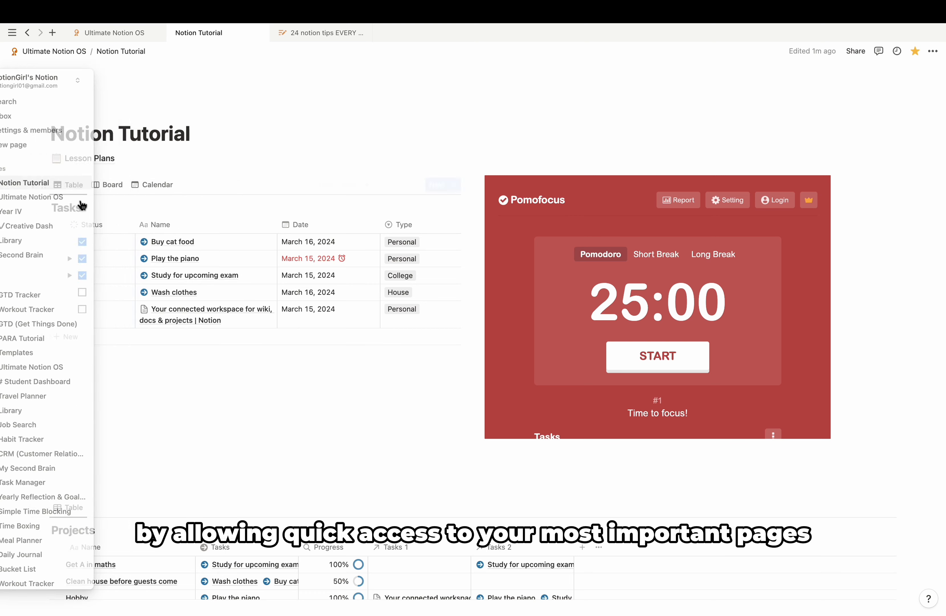
Step: Delete the empty blocks below the task board with Backspace
scroll(280, 148, "down", 1)
scroll(282, 141, "up", 1)
left_click(245, 472)
key("BackSpace")
key("BackSpace")
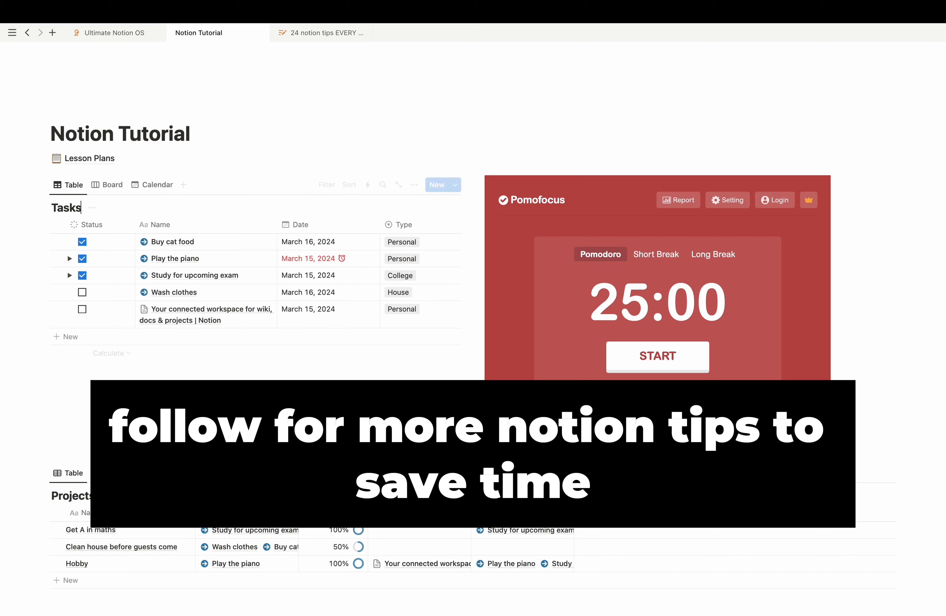